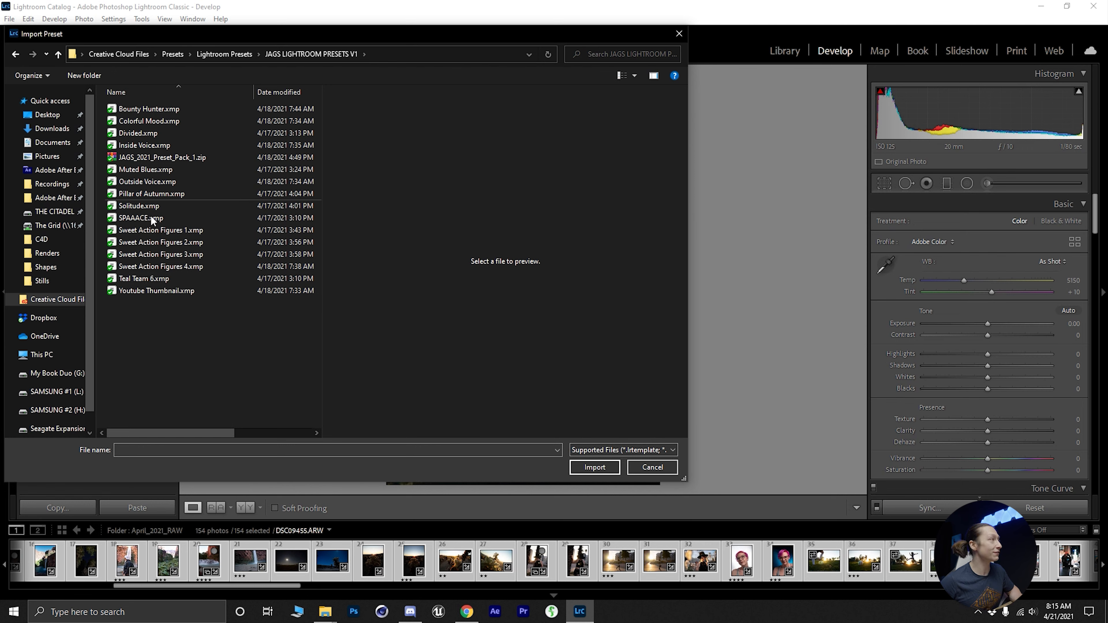
- Import all the .xmp presets in the JAGS LIGHTROOM PRESETS V1 folder, leaving out the zip file
{"action": "left_click_drag", "start_coordinate": [203, 327], "coordinate": [142, 165]}
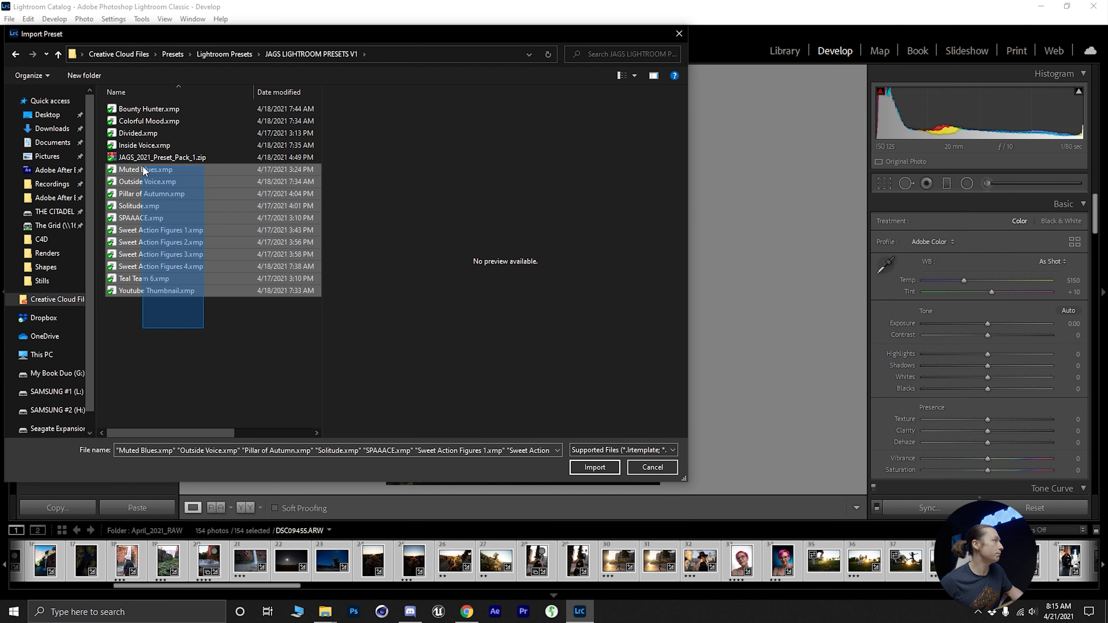
{"action": "left_click", "coordinate": [140, 145], "text": "ctrl"}
{"action": "left_click", "coordinate": [136, 133], "text": "ctrl"}
{"action": "left_click", "coordinate": [143, 119], "text": "ctrl"}
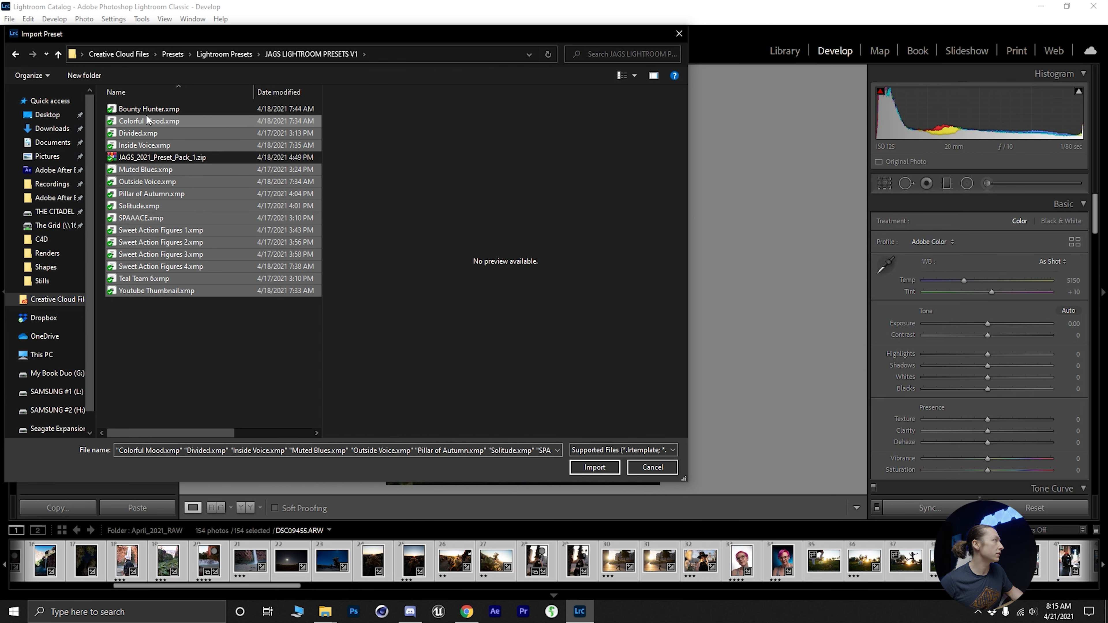
{"action": "left_click", "coordinate": [149, 107], "text": "ctrl"}
{"action": "left_click", "coordinate": [601, 470]}
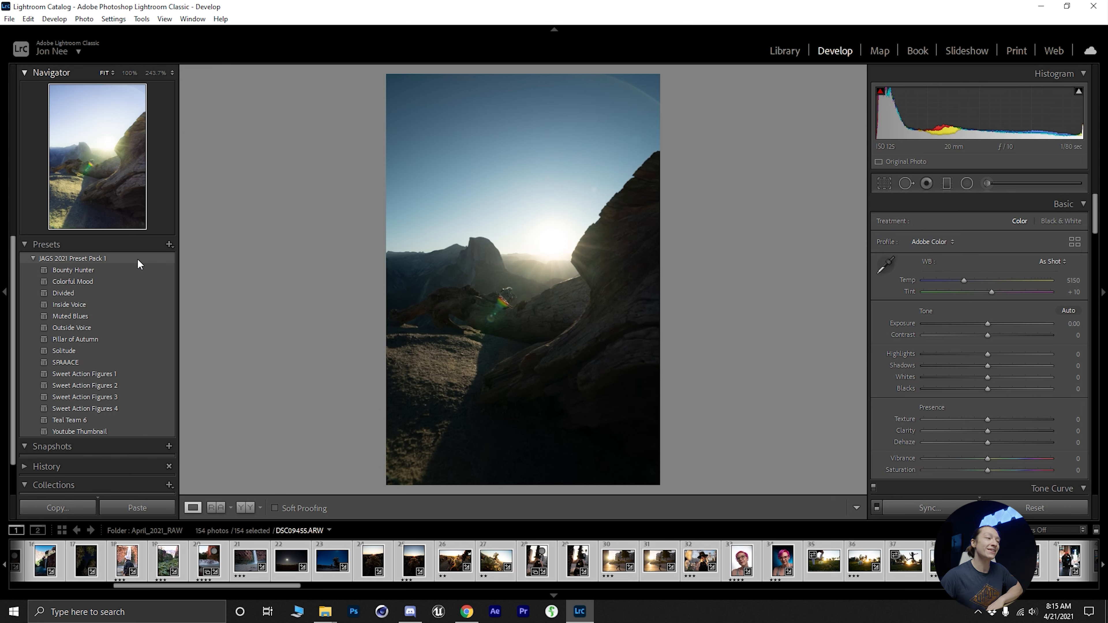
- Apply the Colorful Mood preset to the backlit mountain sunrise photo
{"action": "left_click_drag", "start_coordinate": [170, 585], "coordinate": [49, 587]}
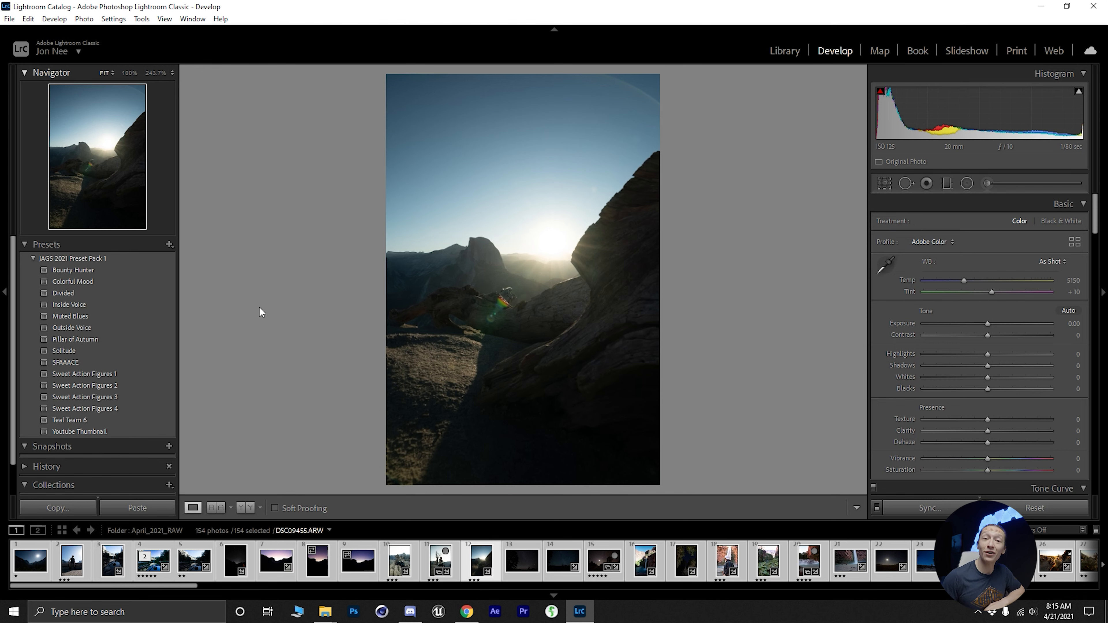
{"action": "left_click", "coordinate": [82, 280]}
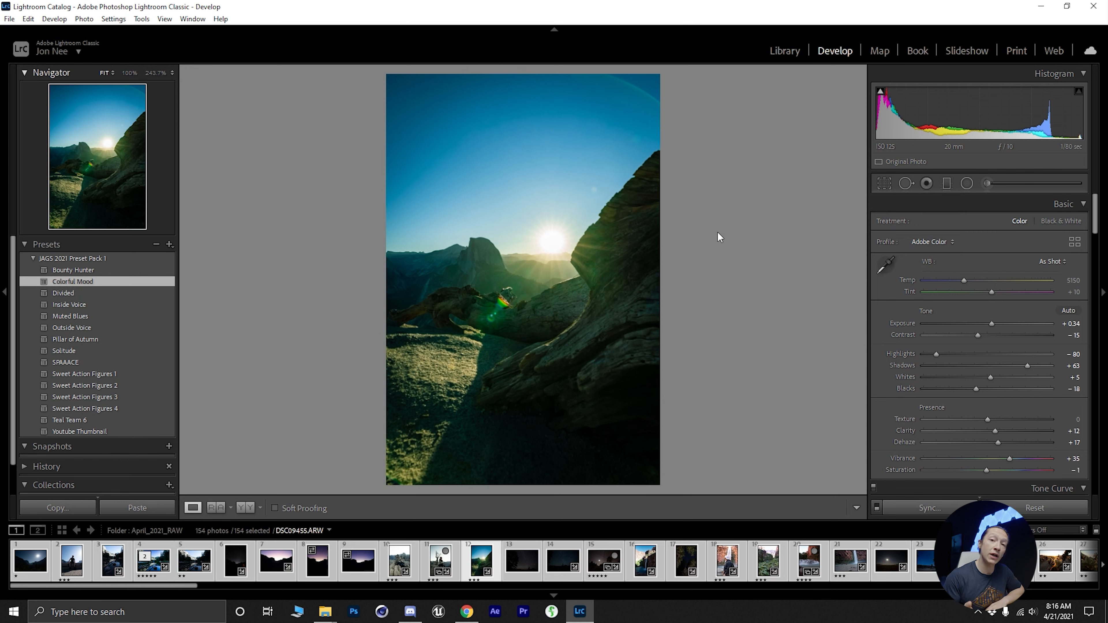
- Crop the mountain photo to 1 x 1, reposition it in the frame and straighten it along the horizon to an angle of -0.97
{"action": "left_click", "coordinate": [884, 183]}
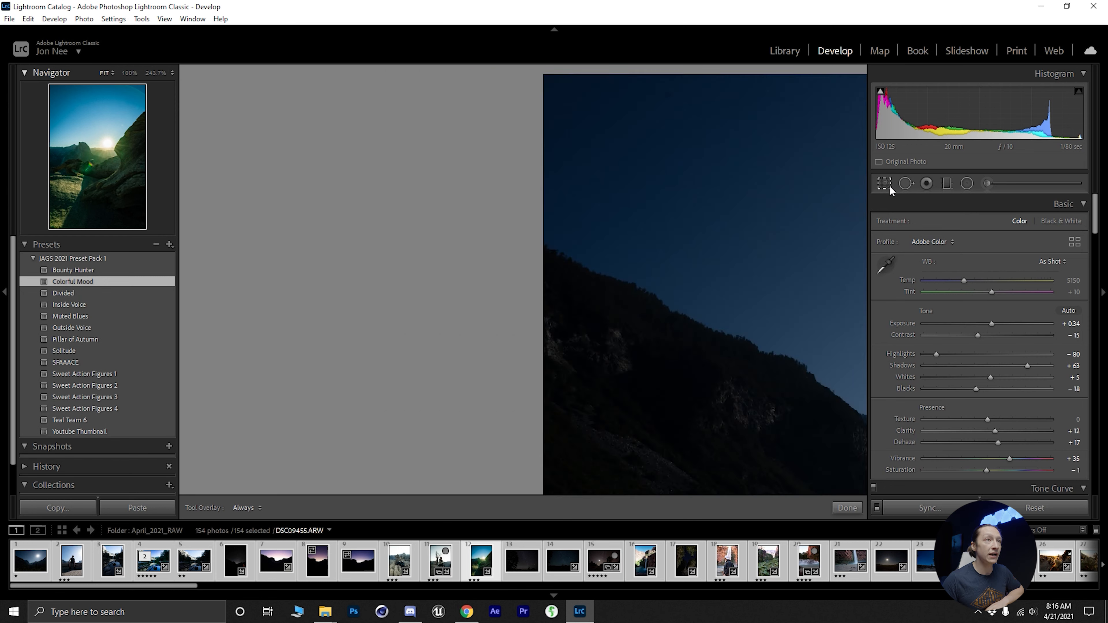
{"action": "left_click", "coordinate": [1041, 225]}
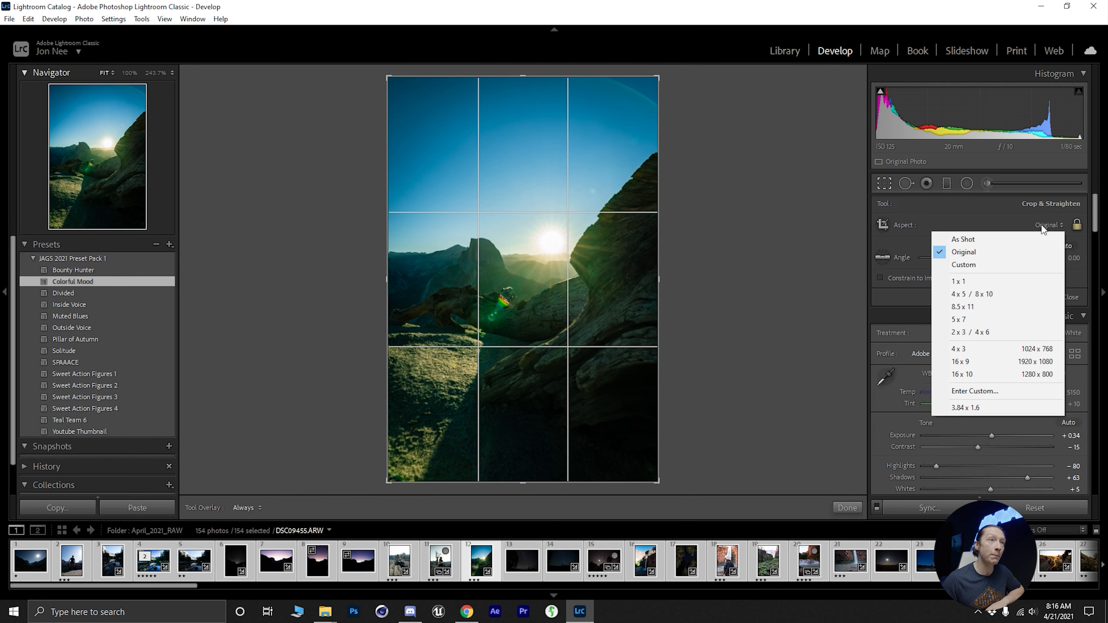
{"action": "left_click", "coordinate": [955, 284]}
{"action": "left_click_drag", "start_coordinate": [572, 320], "coordinate": [578, 299]}
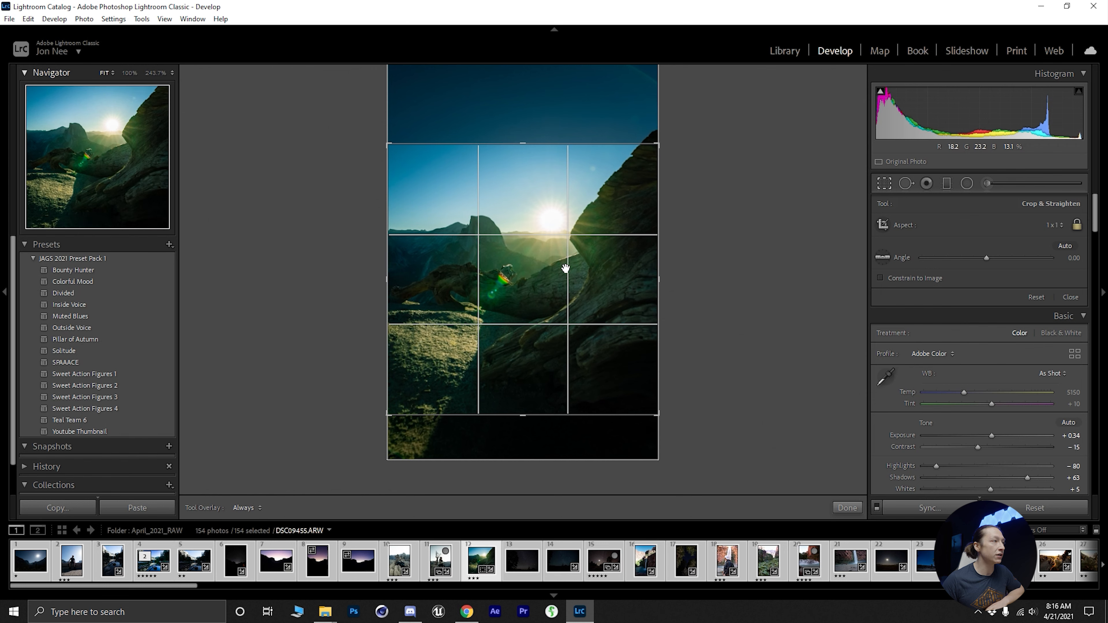
{"action": "left_click", "coordinate": [882, 258]}
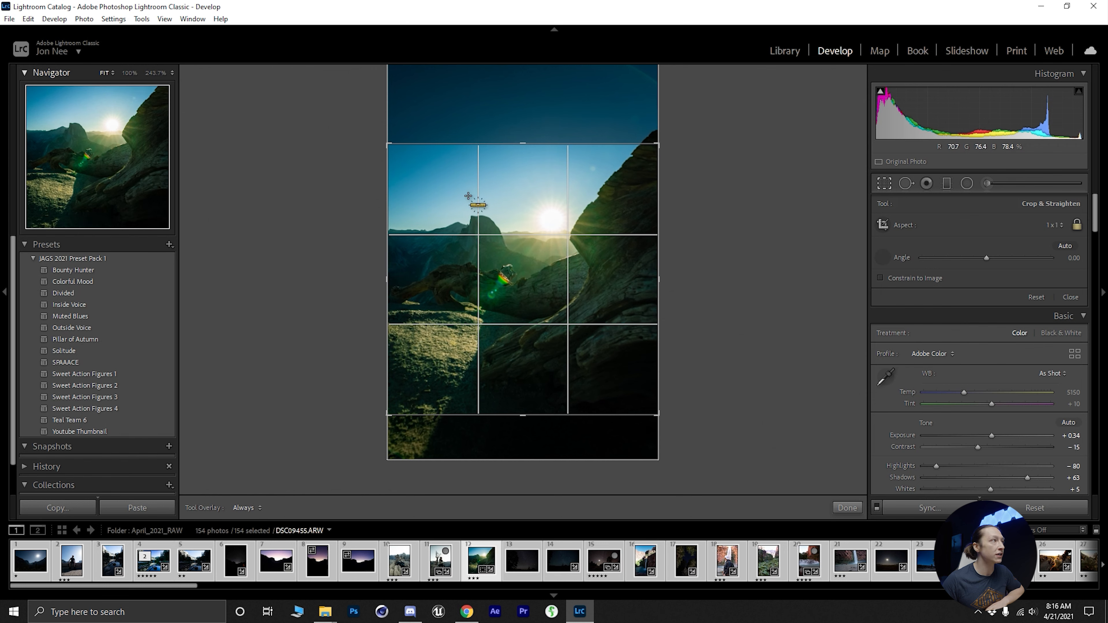
{"action": "left_click_drag", "start_coordinate": [397, 233], "coordinate": [565, 239]}
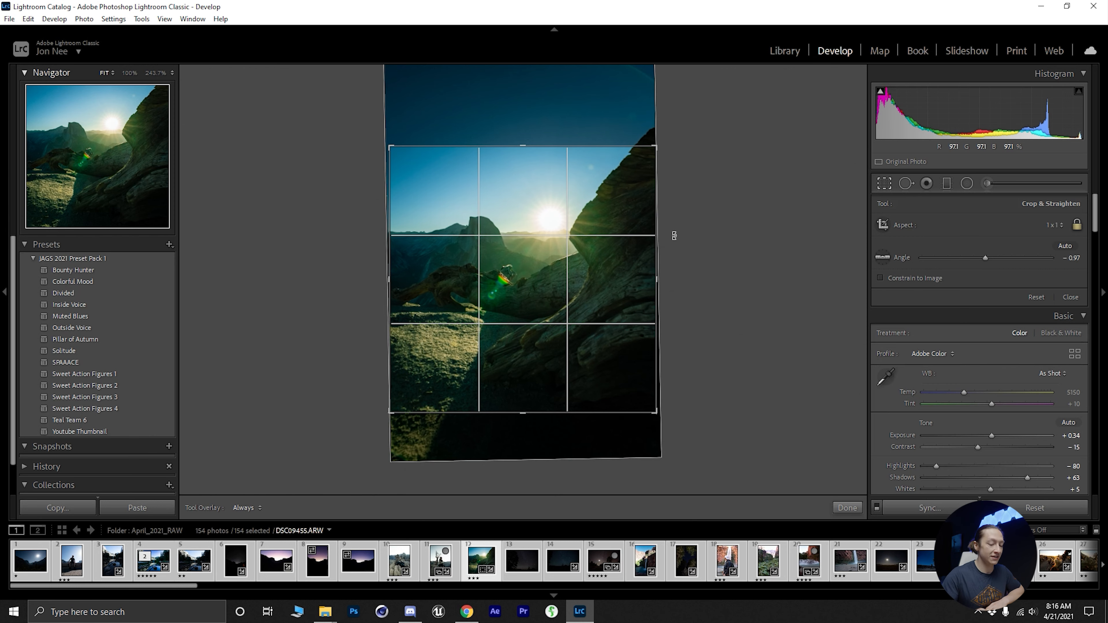
{"action": "key", "text": "Return"}
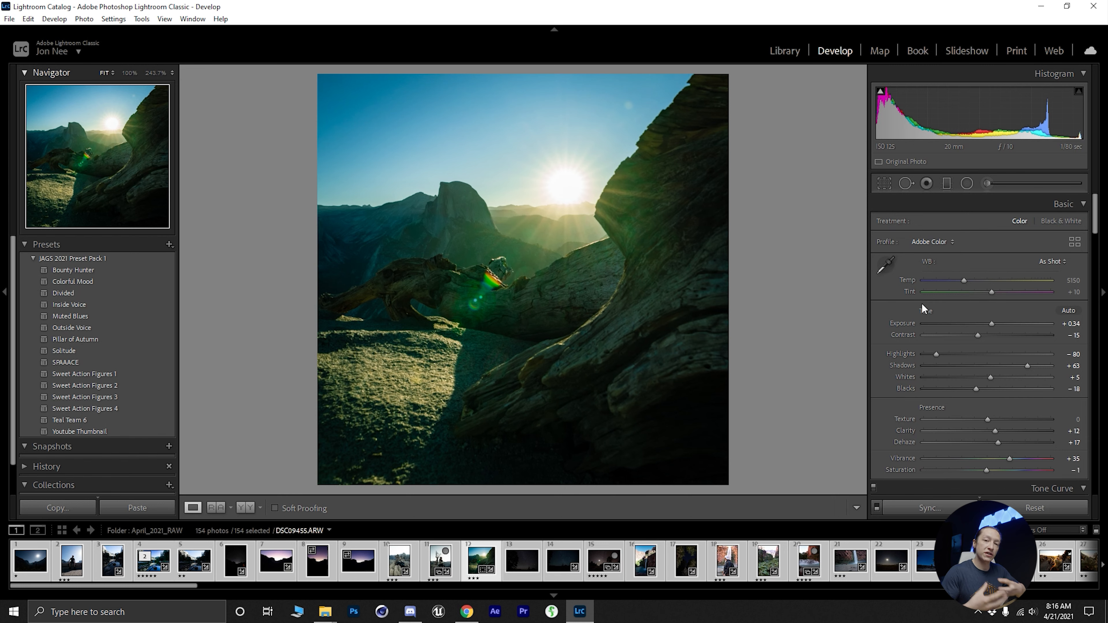
- Auto-set the mountain photo's Exposure, then fine-tune it to +0.58
{"action": "double_click", "coordinate": [897, 323], "text": "shift"}
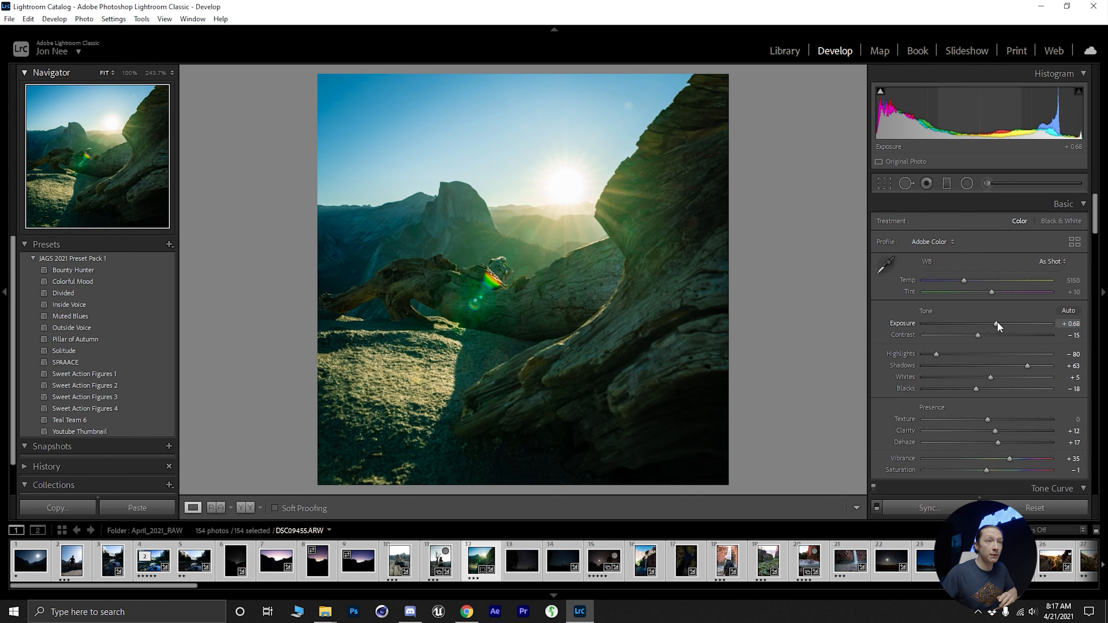
{"action": "key", "text": "Down"}
{"action": "key", "text": "Down"}
{"action": "key", "text": "Up"}
{"action": "key", "text": "Up"}
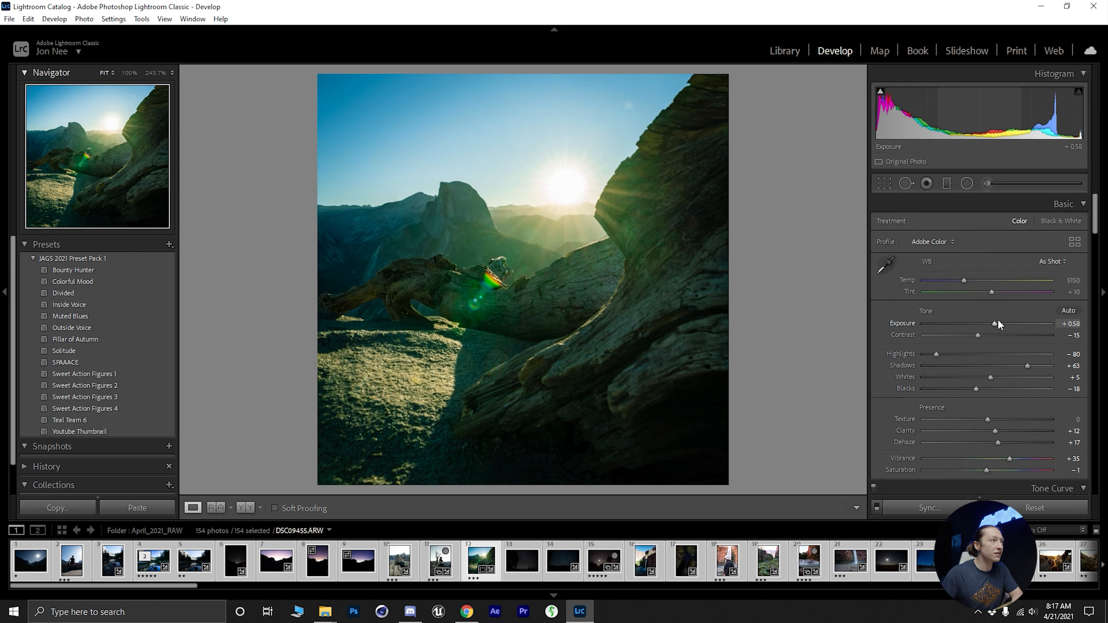
{"action": "key", "text": "Down"}
{"action": "key", "text": "Down"}
{"action": "key", "text": "Up"}
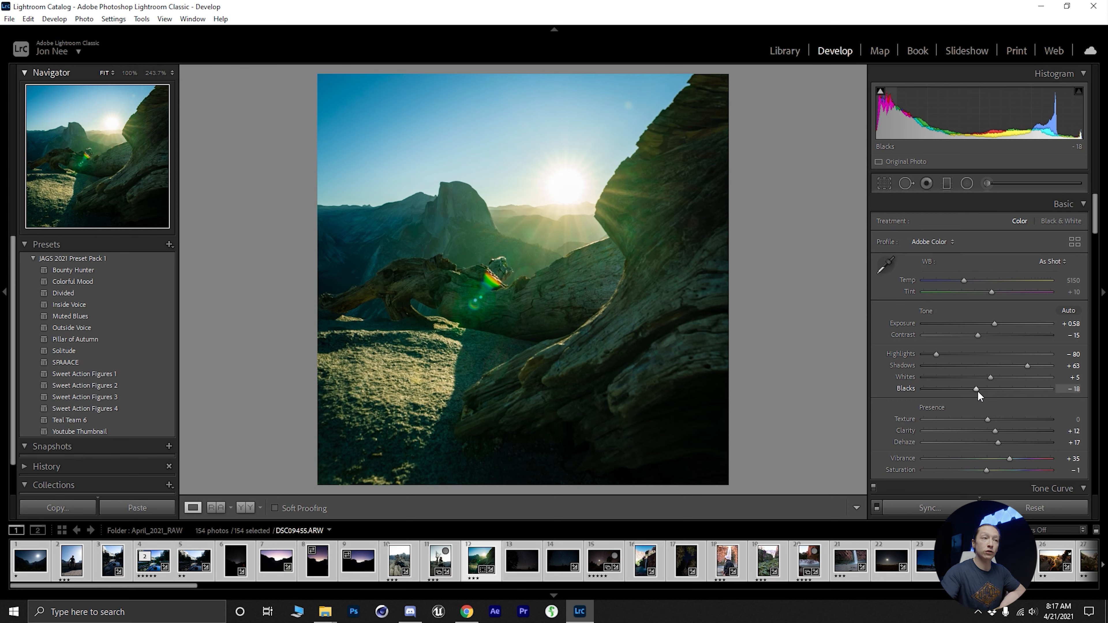
- Raise the mountain photo's Shadows to +75 and rate the photo five stars
{"action": "mouse_move", "coordinate": [1027, 366]}
{"action": "left_mouse_down"}
{"action": "mouse_move", "coordinate": [1017, 367]}
{"action": "mouse_move", "coordinate": [1034, 357]}
{"action": "left_mouse_up"}
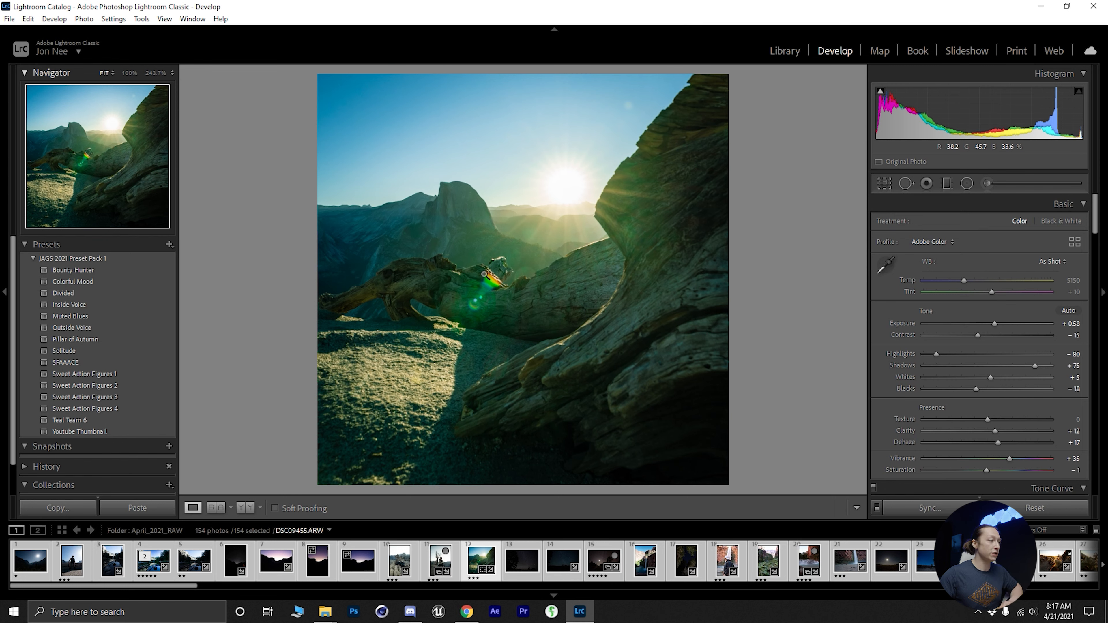
{"action": "key", "text": "5"}
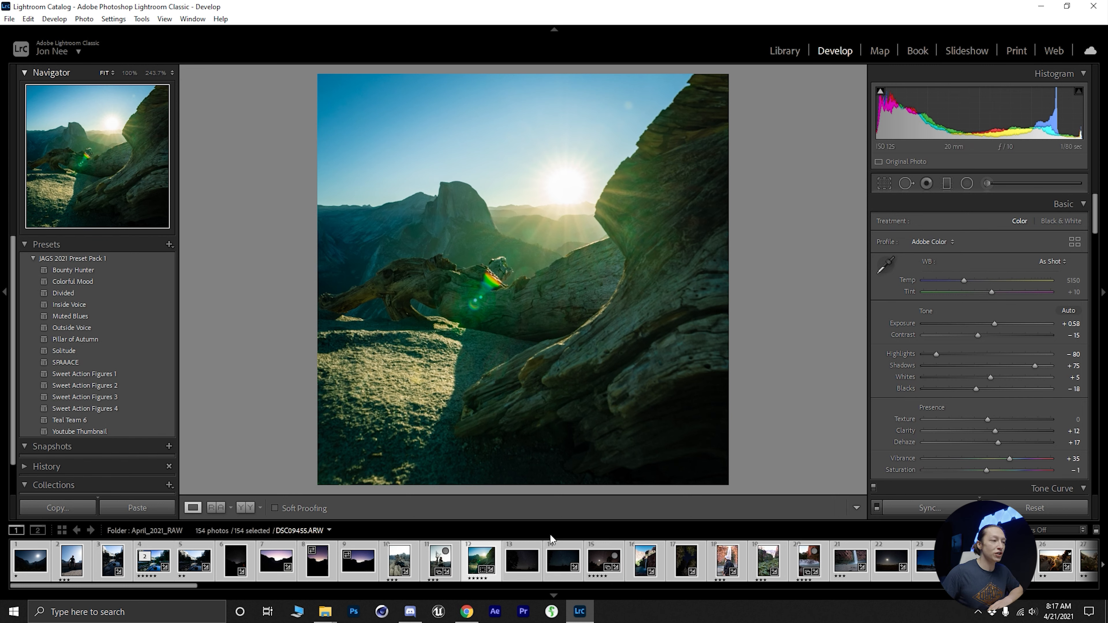
- Open the night sky photo DSC07086.ARW and apply the SPAAACE preset to it
{"action": "left_click", "coordinate": [601, 560]}
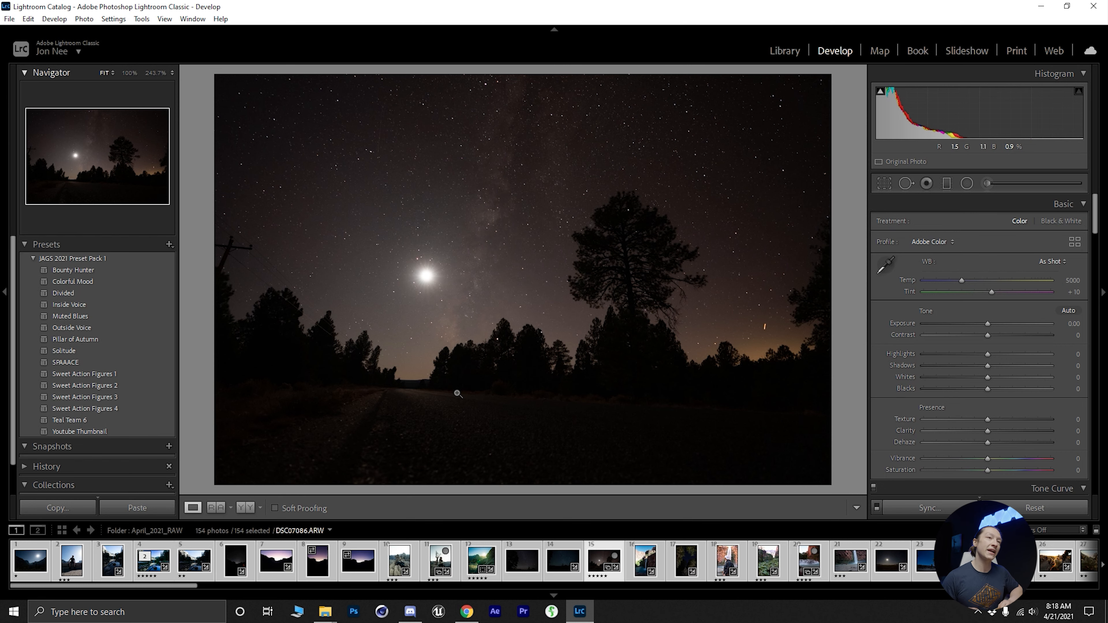
{"action": "left_click", "coordinate": [885, 184]}
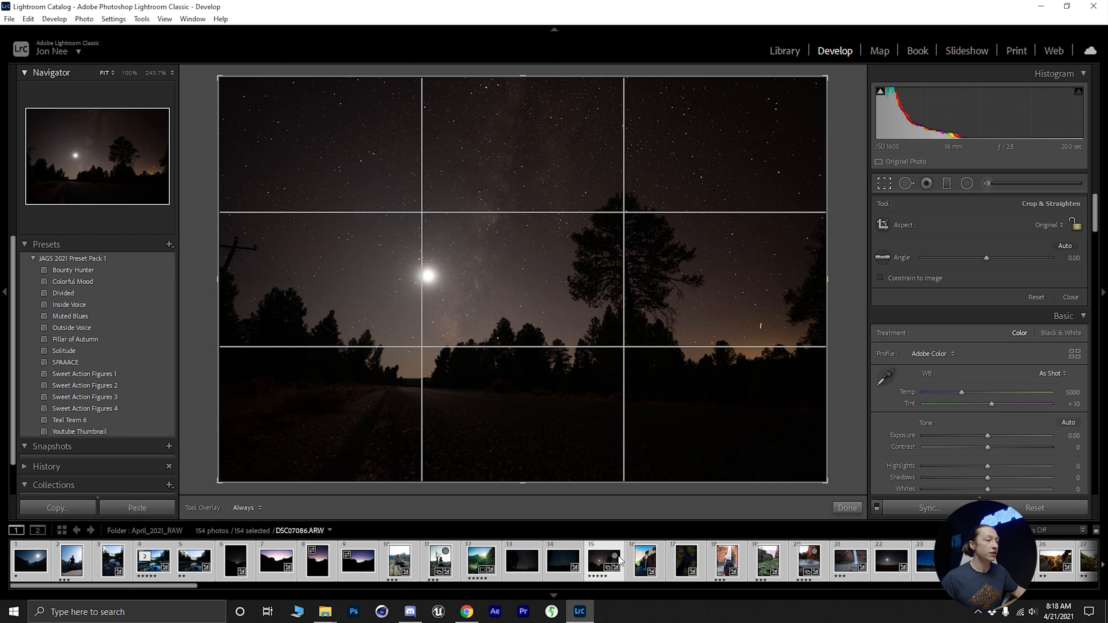
{"action": "key", "text": "r"}
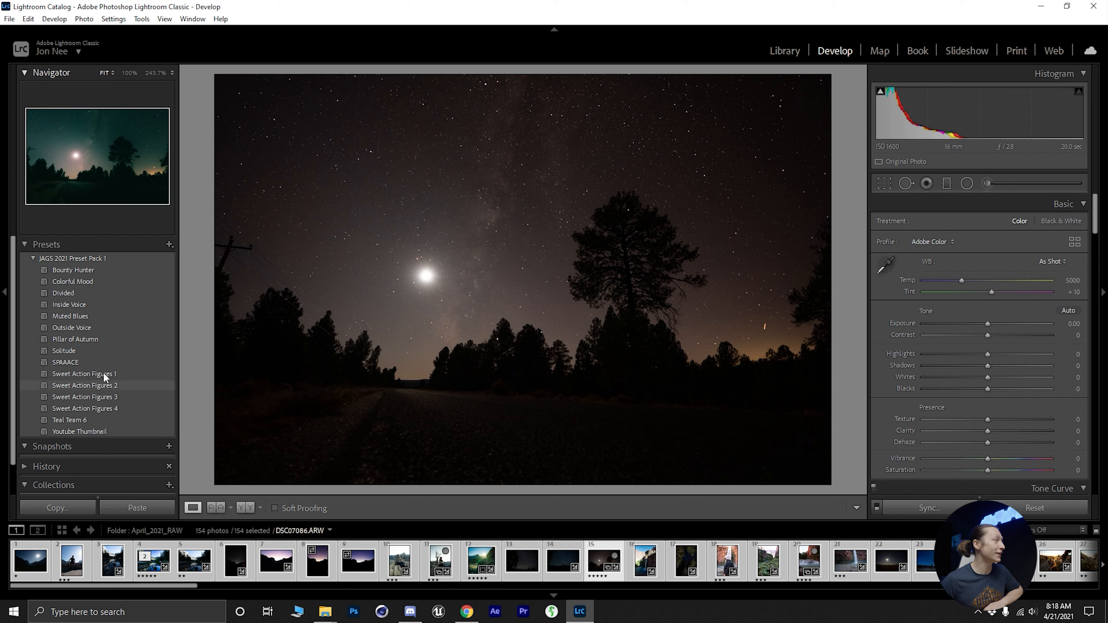
{"action": "left_click", "coordinate": [84, 364]}
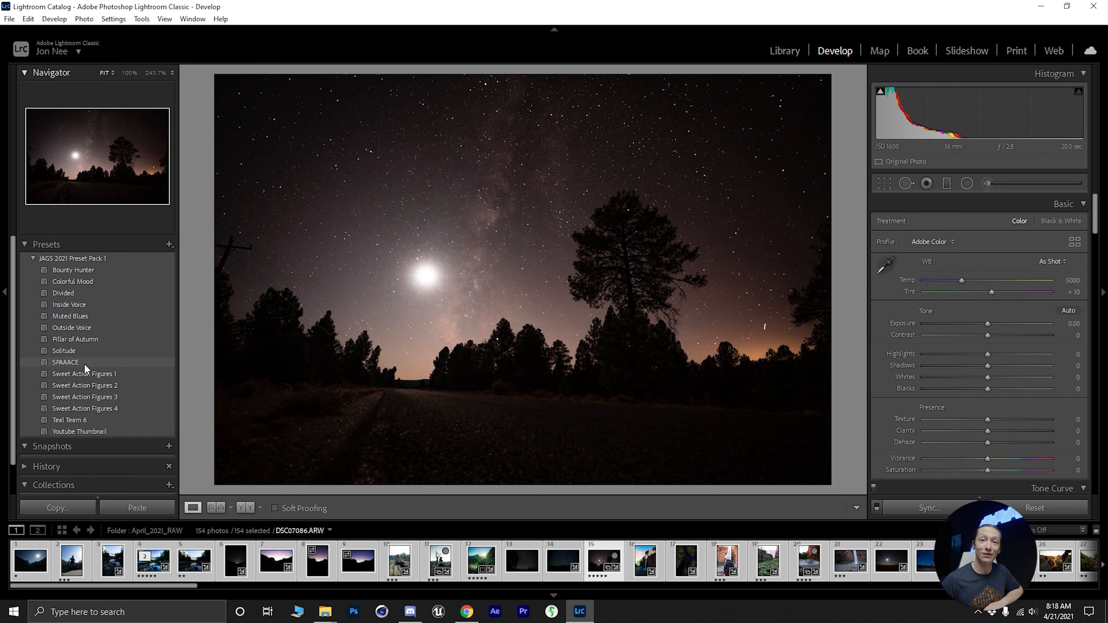
{"action": "left_click", "coordinate": [84, 363]}
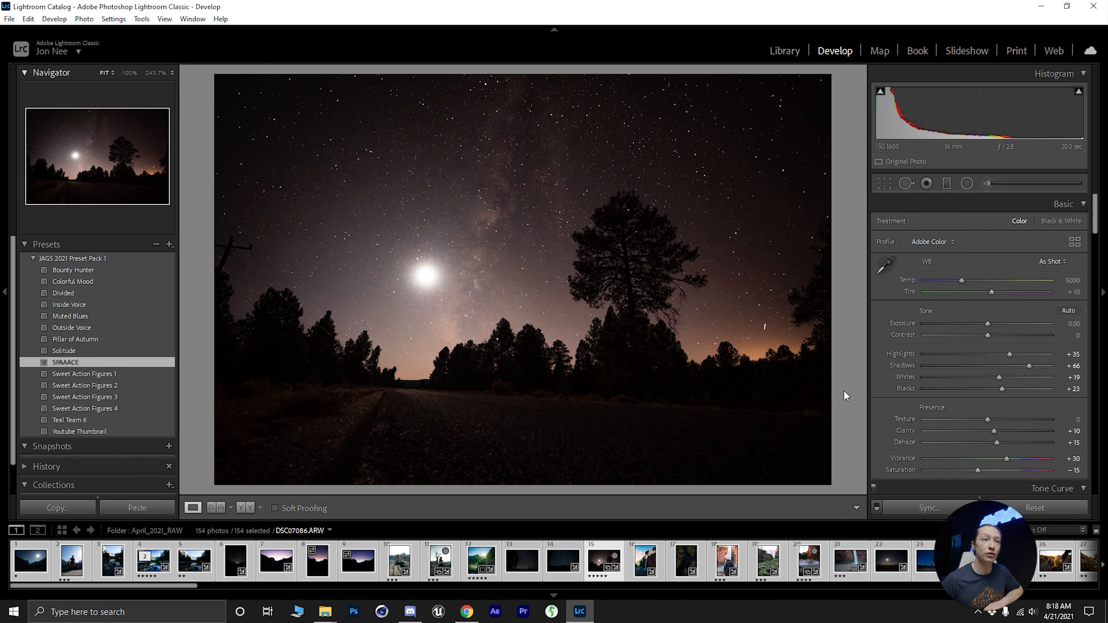
- Set the night photo's Exposure to +0.20 and Highlights to +10, and rate it one star
{"action": "double_click", "coordinate": [906, 324], "text": "shift"}
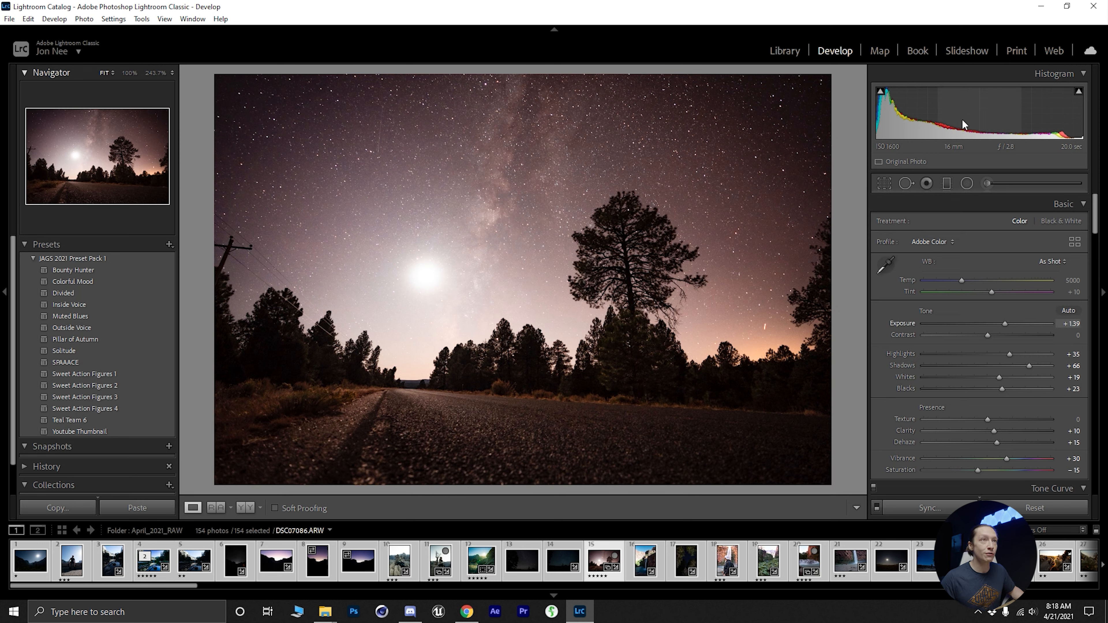
{"action": "left_click_drag", "start_coordinate": [1004, 328], "coordinate": [1015, 353]}
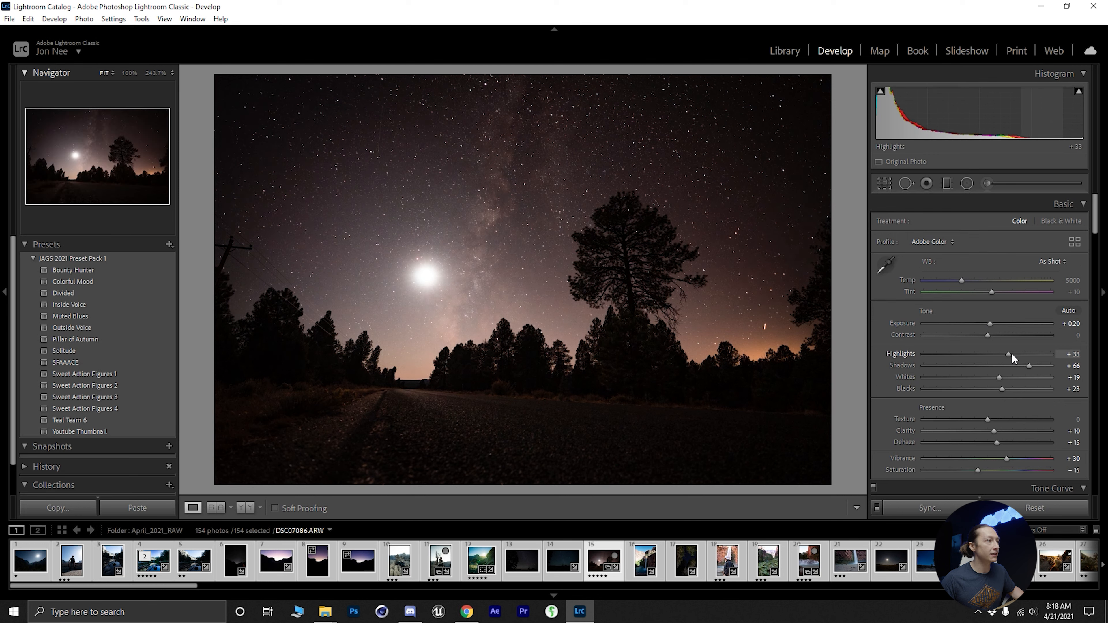
{"action": "key", "text": "1"}
{"action": "left_click_drag", "start_coordinate": [1010, 354], "coordinate": [993, 358]}
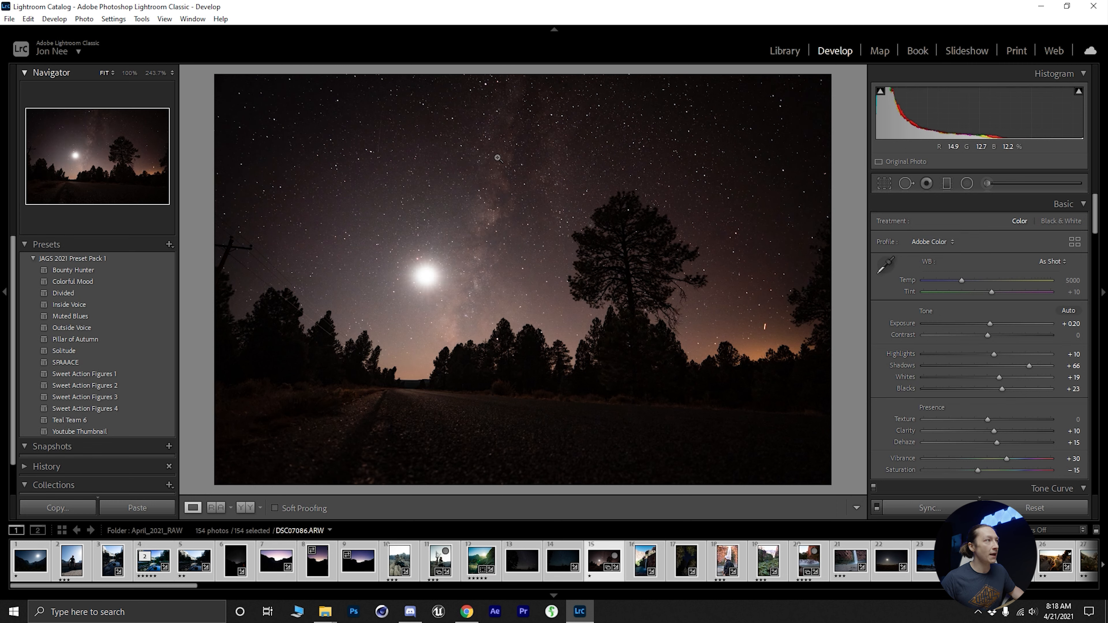
- Crop the night sky photo to a 16 x 9 aspect ratio
{"action": "left_click", "coordinate": [885, 183]}
{"action": "left_click", "coordinate": [1050, 223]}
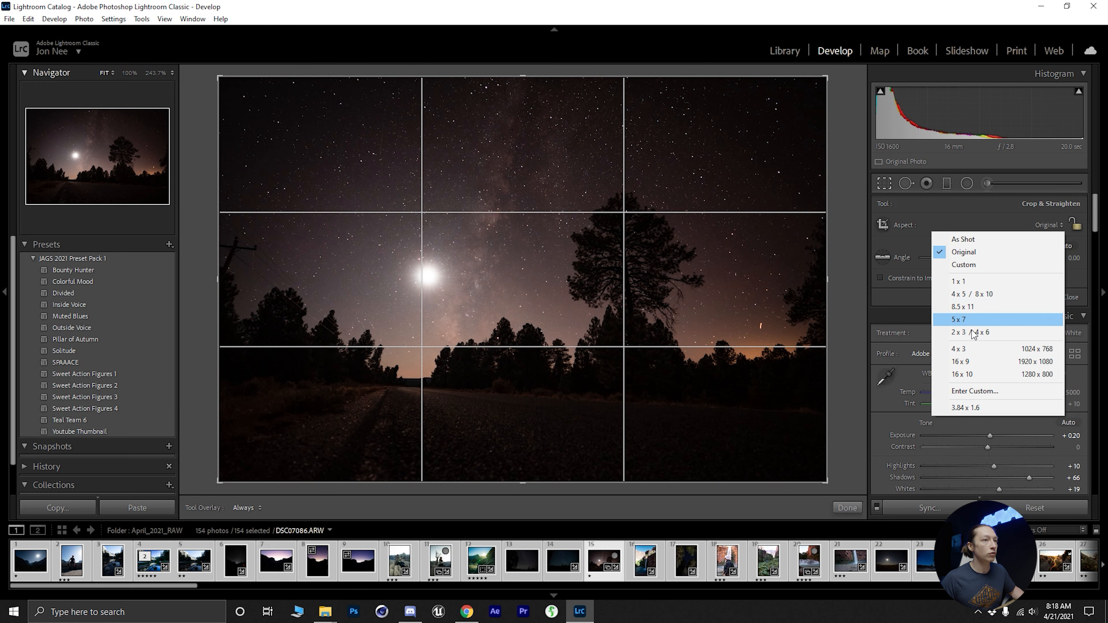
{"action": "left_click", "coordinate": [969, 361]}
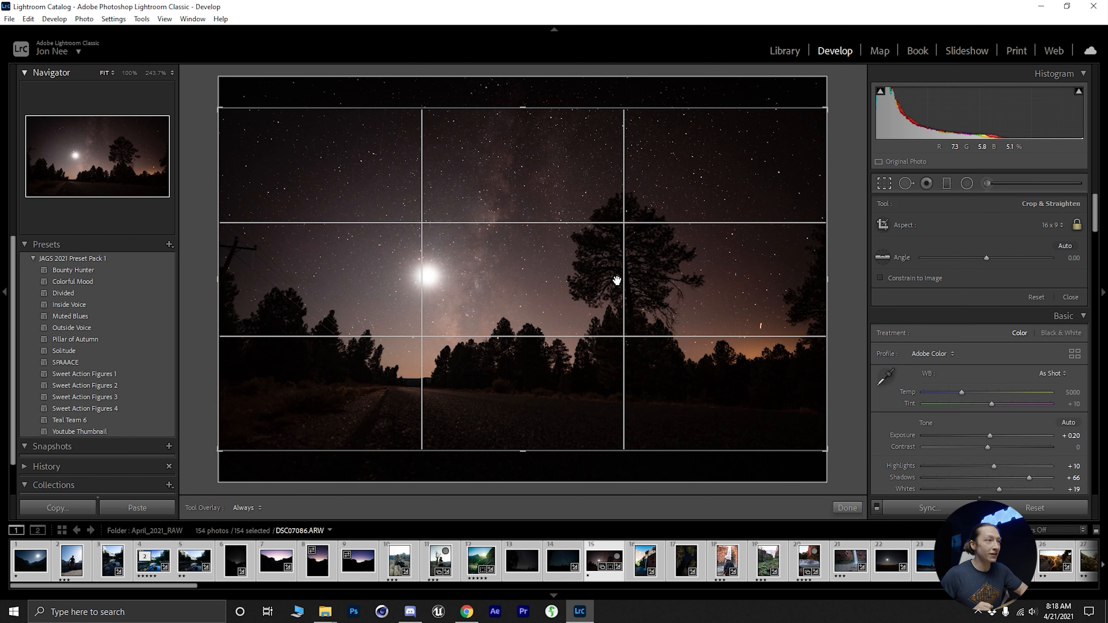
{"action": "key", "text": "Return"}
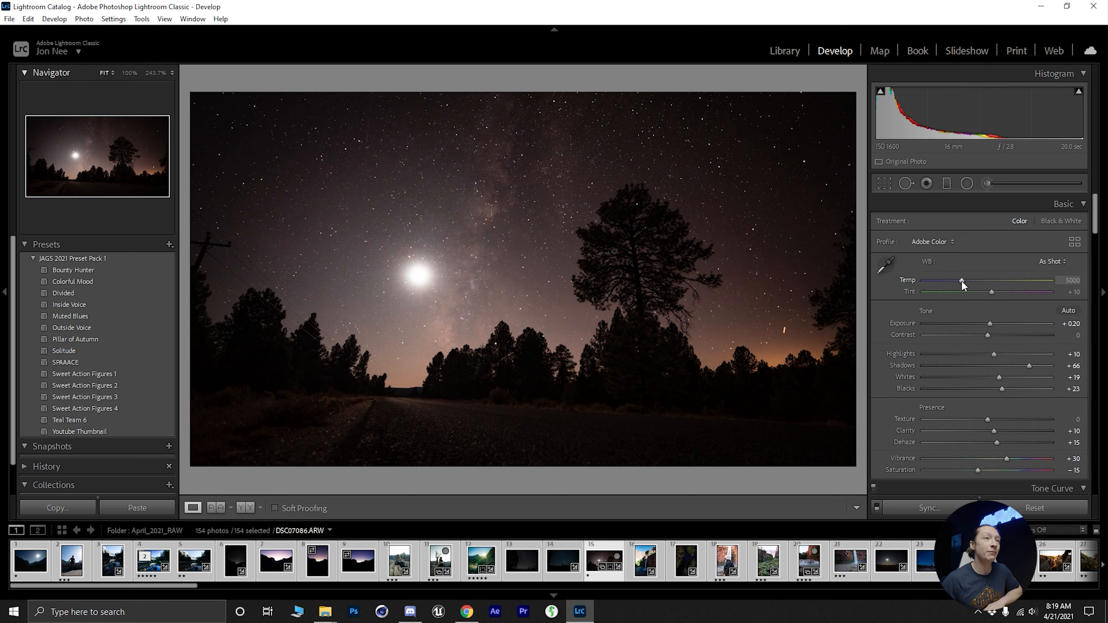
- Cool the night photo's white balance to a Temp of 3946 and raise Clarity to +24
{"action": "left_click_drag", "start_coordinate": [954, 283], "coordinate": [947, 282]}
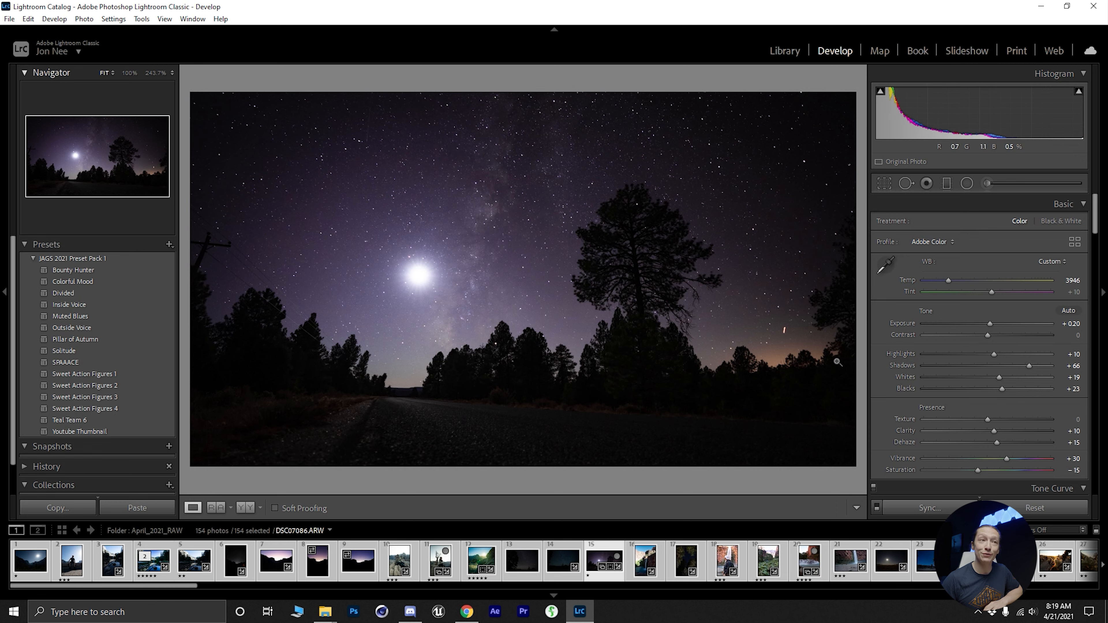
{"action": "mouse_move", "coordinate": [994, 430]}
{"action": "left_mouse_down"}
{"action": "mouse_move", "coordinate": [1030, 429]}
{"action": "mouse_move", "coordinate": [1003, 428]}
{"action": "left_mouse_up"}
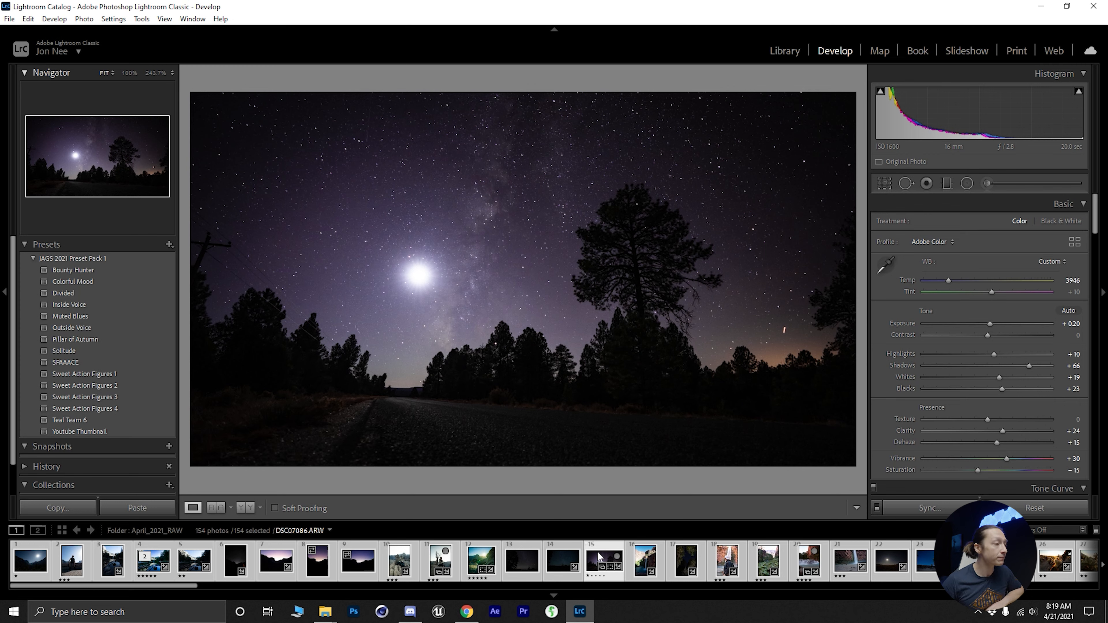
- Browse the filmstrip and open DSC00092.ARW, the sunset street photo of the woman in a hat
{"action": "scroll", "coordinate": [454, 571], "scroll_direction": "down", "scroll_amount": 5}
{"action": "scroll", "coordinate": [453, 572], "scroll_direction": "down", "scroll_amount": 3}
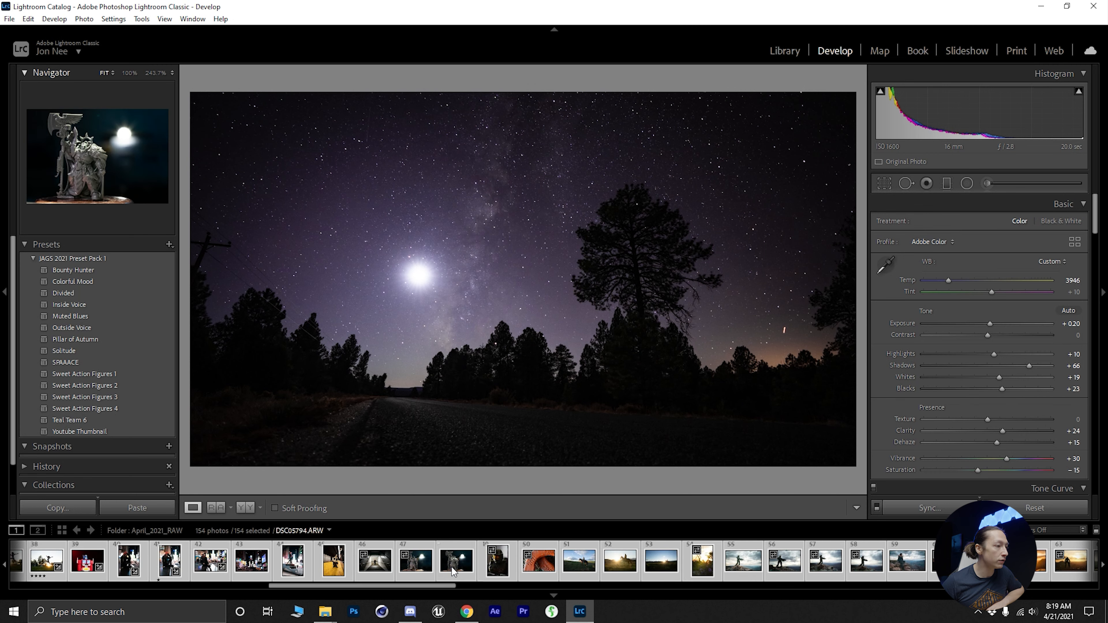
{"action": "scroll", "coordinate": [419, 563], "scroll_direction": "up", "scroll_amount": 4}
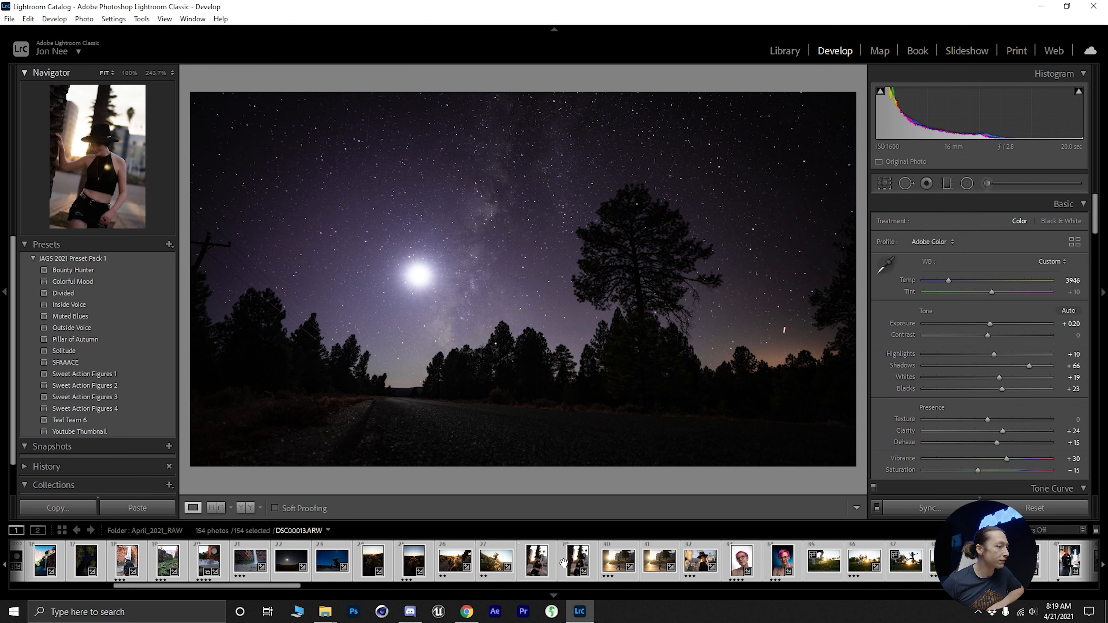
{"action": "left_click", "coordinate": [654, 565]}
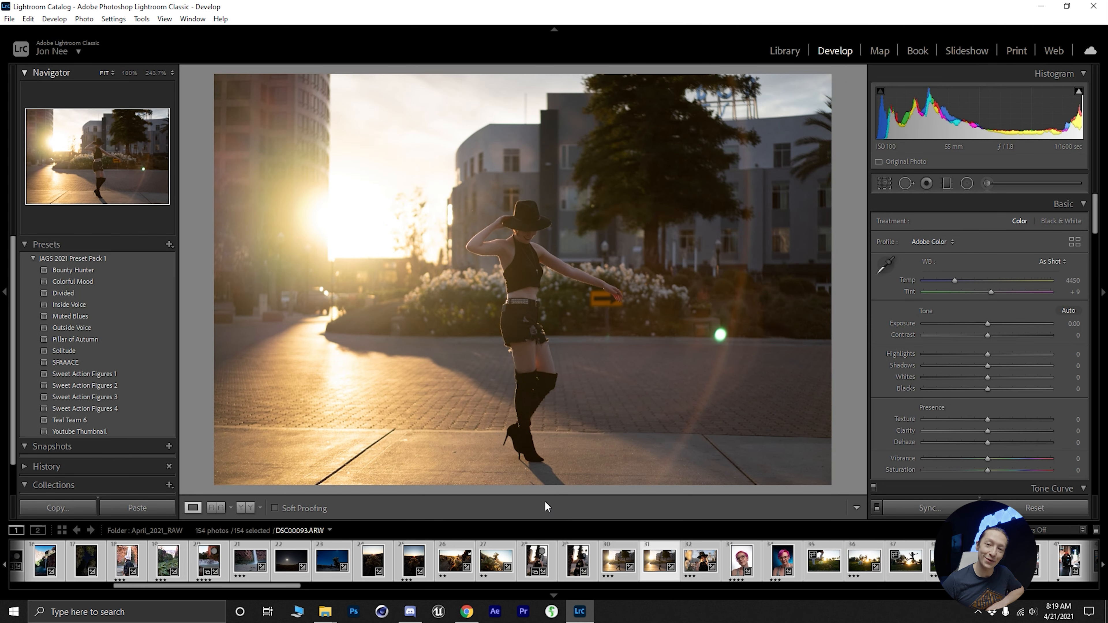
{"action": "left_click", "coordinate": [608, 563]}
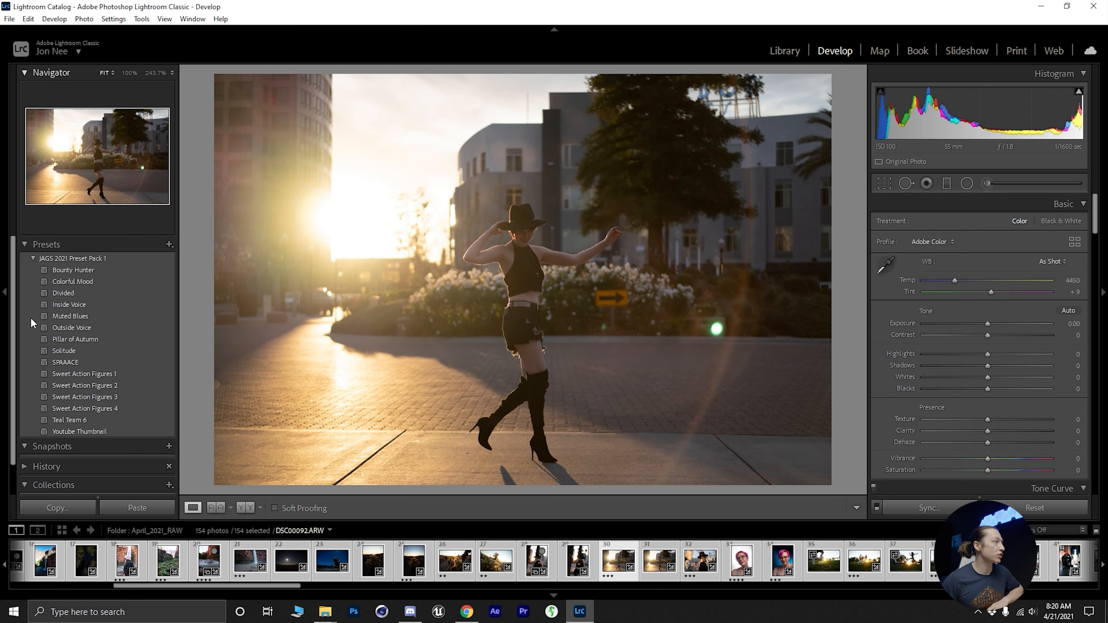
- Apply the Outside Voice preset to the sunset street photo and bring its per-color hue and saturation adjustments into view
{"action": "left_click", "coordinate": [65, 328]}
{"action": "left_click", "coordinate": [64, 327]}
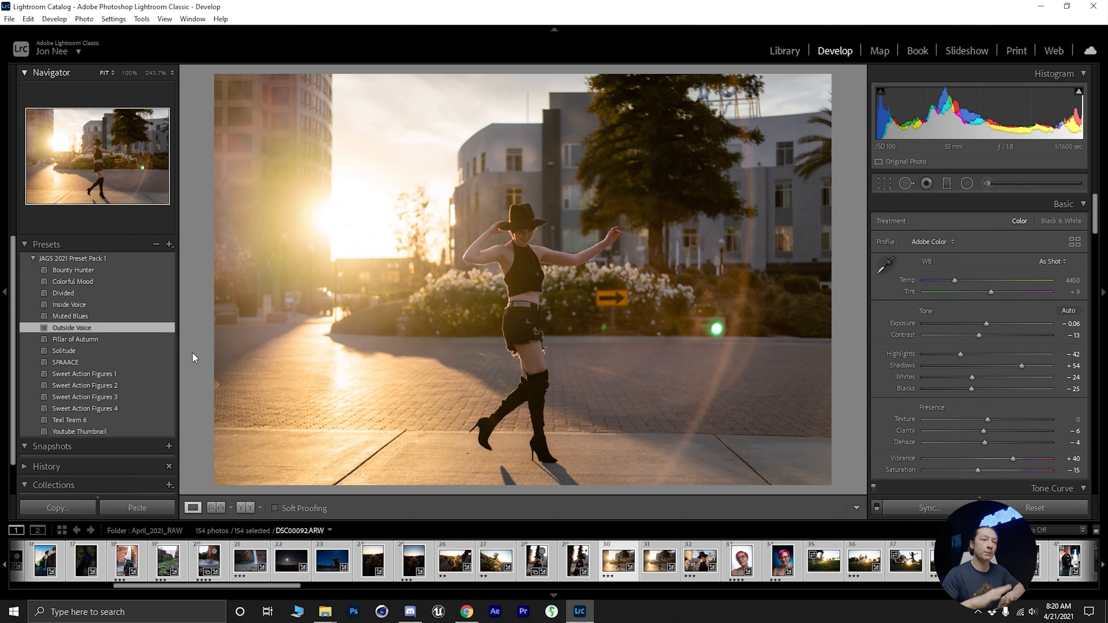
{"action": "left_click_drag", "start_coordinate": [1095, 212], "coordinate": [1089, 285]}
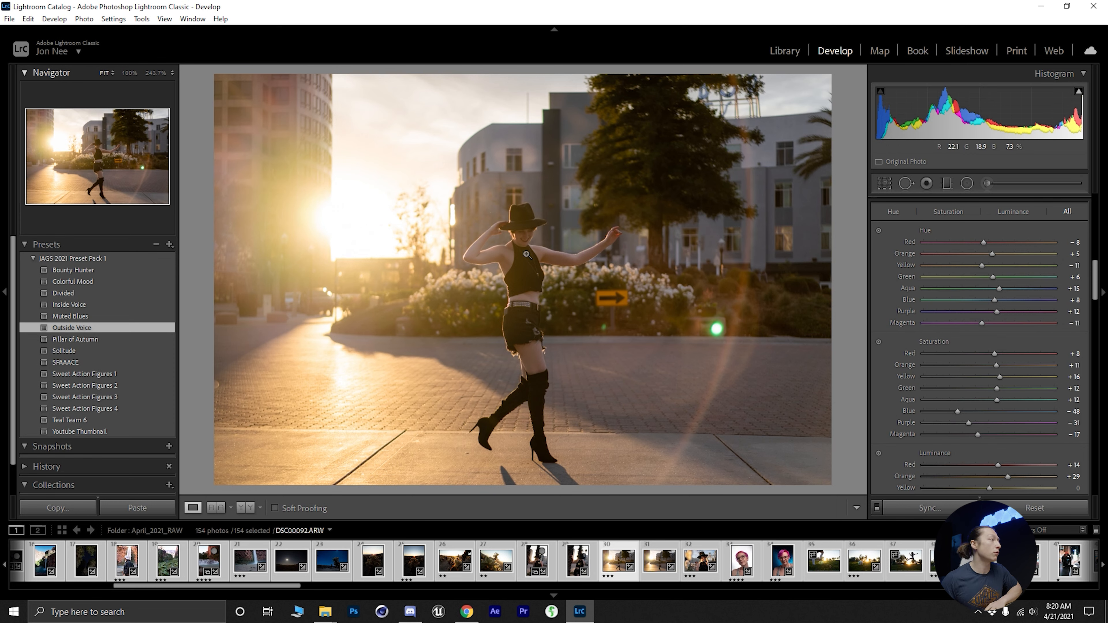
- Try a 16 x 9 crop on the sunset street photo and shift the image vertically within the frame
{"action": "left_click", "coordinate": [885, 186]}
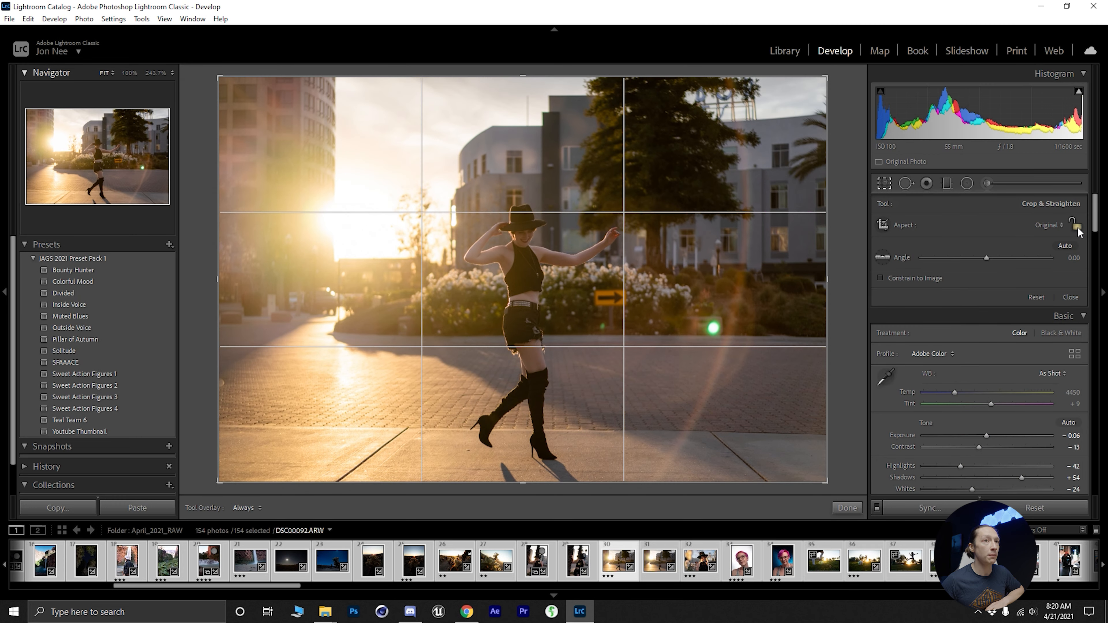
{"action": "left_click", "coordinate": [1049, 225]}
{"action": "left_click", "coordinate": [999, 361]}
{"action": "left_click_drag", "start_coordinate": [646, 278], "coordinate": [646, 256]}
- Crop the sunset street photo to a 1 x 1 aspect ratio, framing the woman slightly left of center
{"action": "left_click", "coordinate": [1054, 226]}
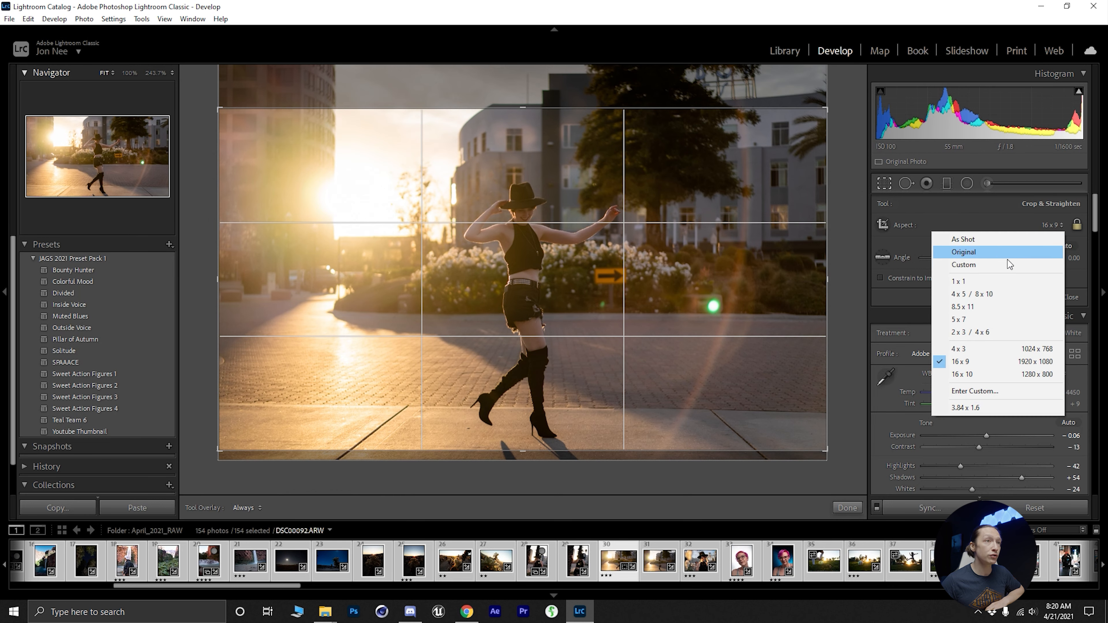
{"action": "left_click", "coordinate": [982, 282]}
{"action": "left_click_drag", "start_coordinate": [563, 229], "coordinate": [530, 223]}
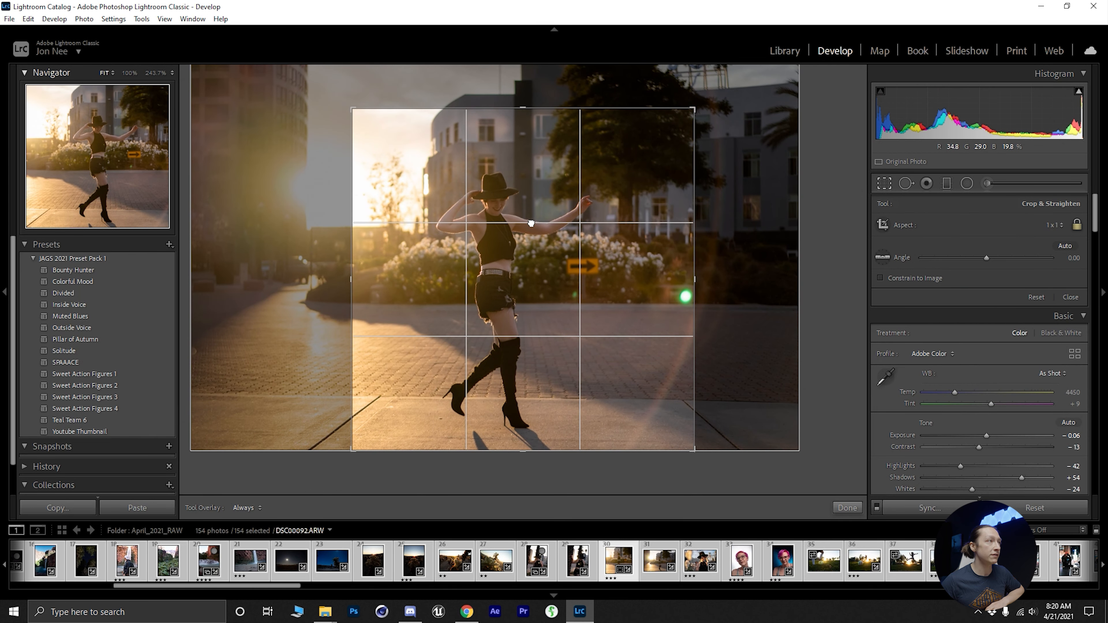
{"action": "left_click_drag", "start_coordinate": [590, 241], "coordinate": [581, 240]}
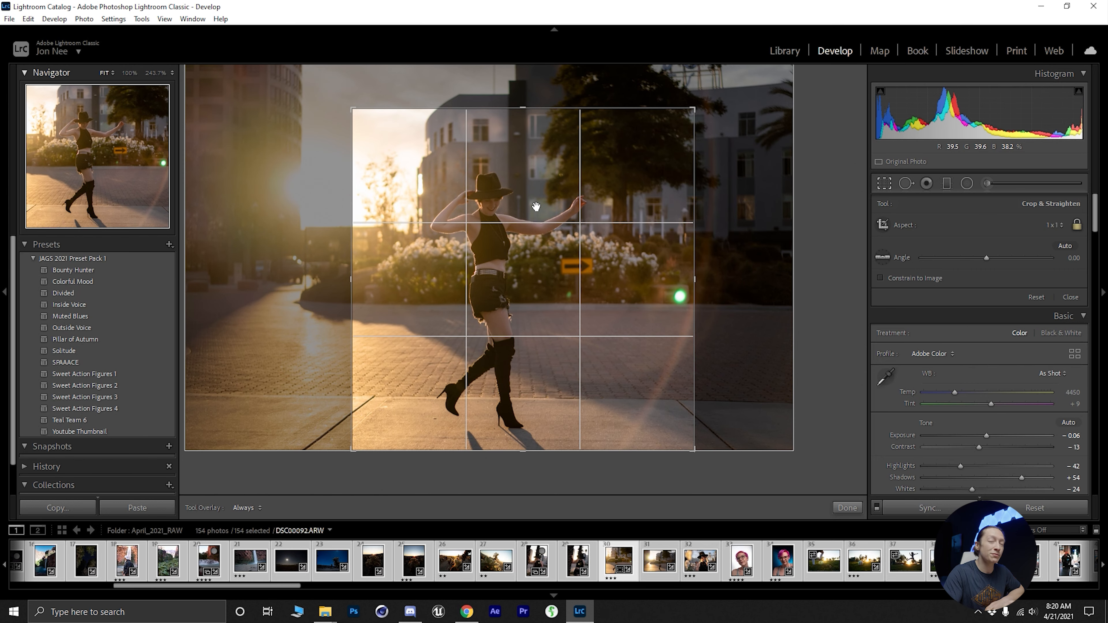
{"action": "key", "text": "Return"}
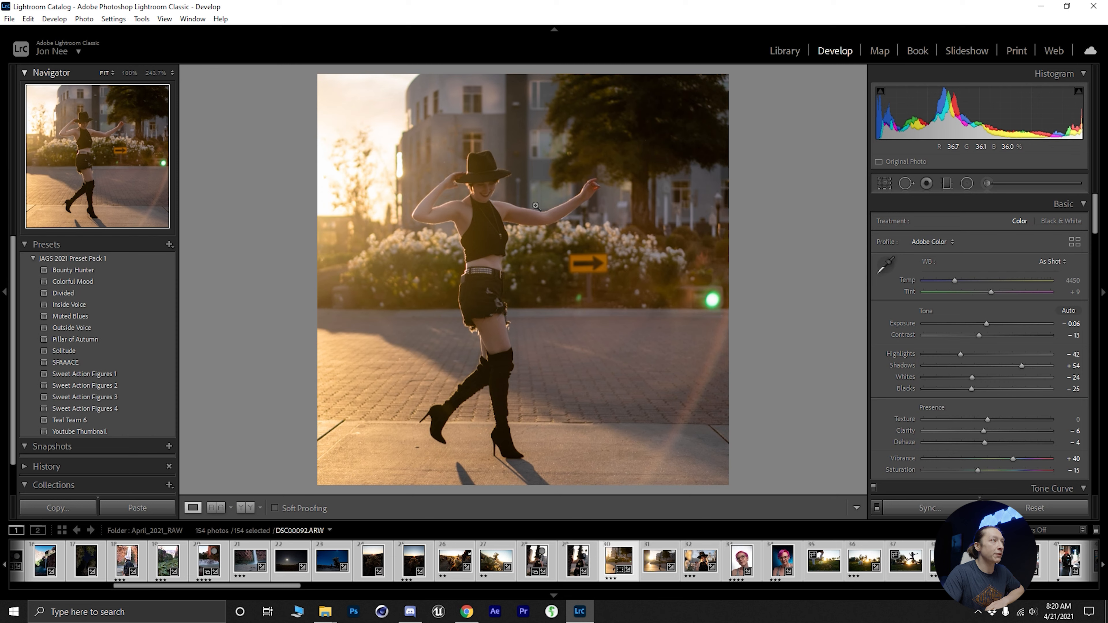
- Set the sunset photo's Shadows to +67, Exposure to 0.00 and Dehaze to +32, and compare before and after side by side
{"action": "left_click_drag", "start_coordinate": [505, 224], "coordinate": [525, 231]}
{"action": "mouse_move", "coordinate": [1018, 366]}
{"action": "left_mouse_down"}
{"action": "mouse_move", "coordinate": [1041, 366]}
{"action": "mouse_move", "coordinate": [1031, 365]}
{"action": "left_mouse_up"}
{"action": "left_click_drag", "start_coordinate": [986, 323], "coordinate": [985, 324]}
{"action": "left_click_drag", "start_coordinate": [985, 442], "coordinate": [1009, 441]}
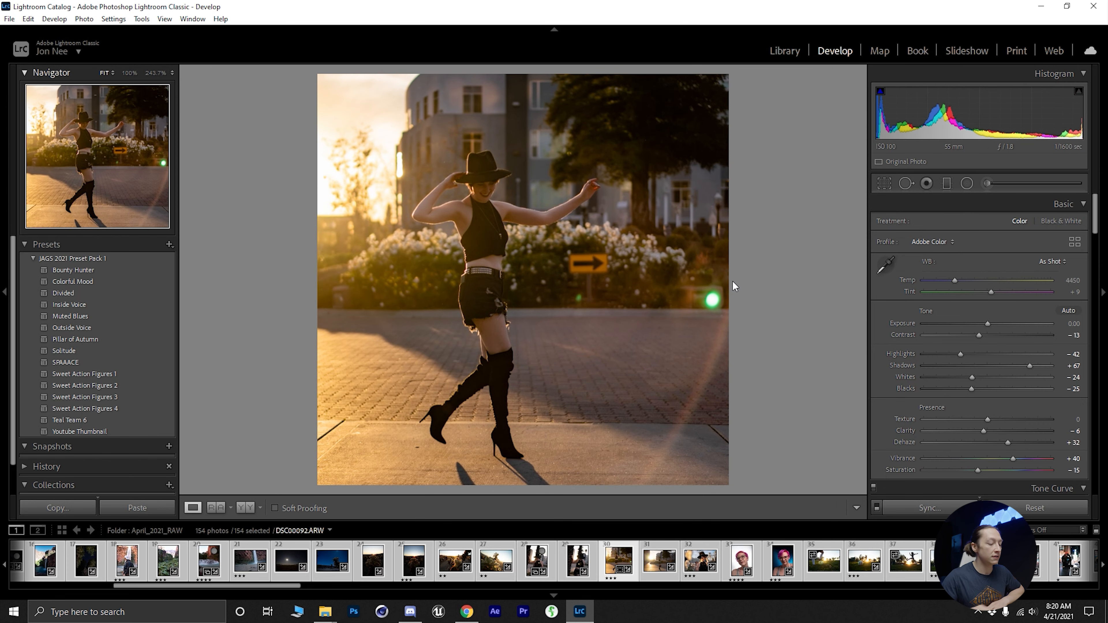
{"action": "key", "text": "y"}
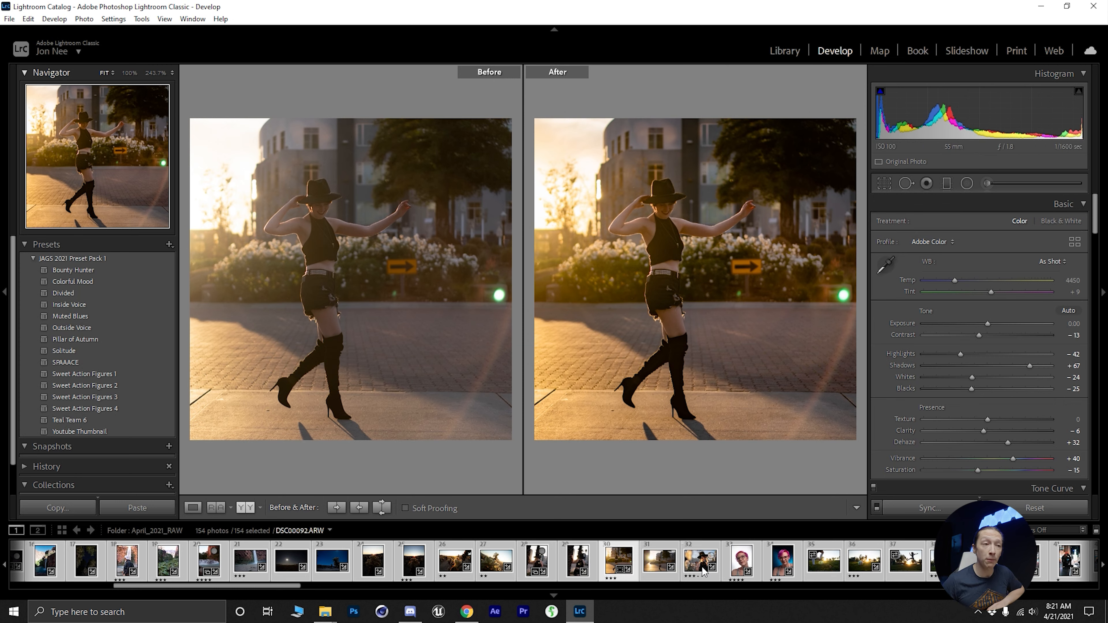
- Browse the filmstrip and open DSC08603.ARW, the photo of the Iron Man figure
{"action": "scroll", "coordinate": [837, 583], "scroll_direction": "down", "scroll_amount": 5}
{"action": "scroll", "coordinate": [785, 562], "scroll_direction": "down", "scroll_amount": 4}
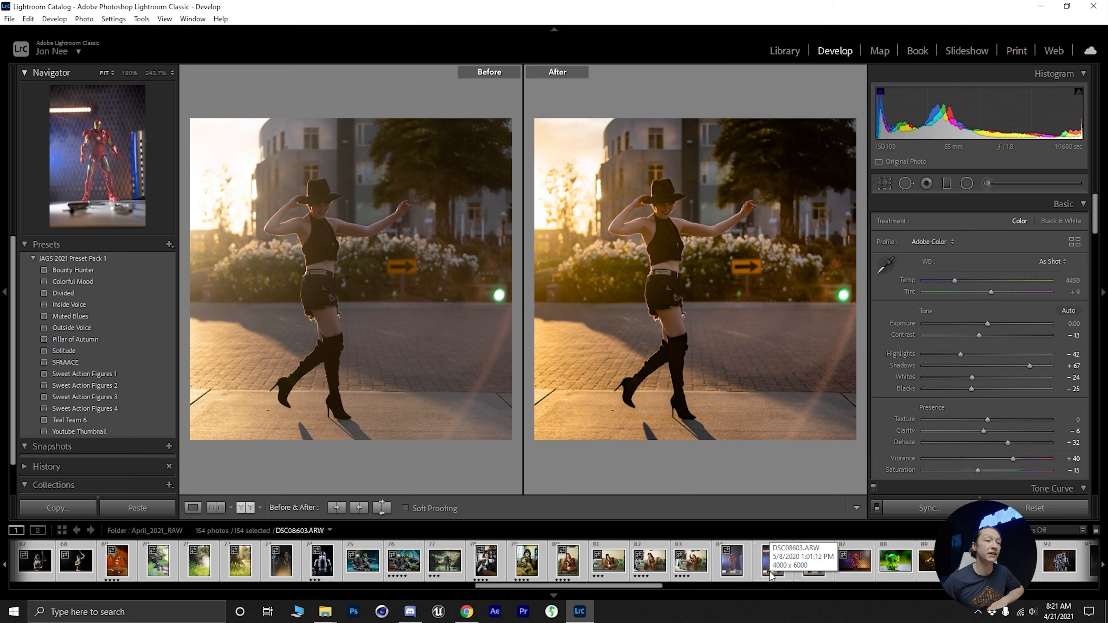
{"action": "left_click", "coordinate": [768, 567]}
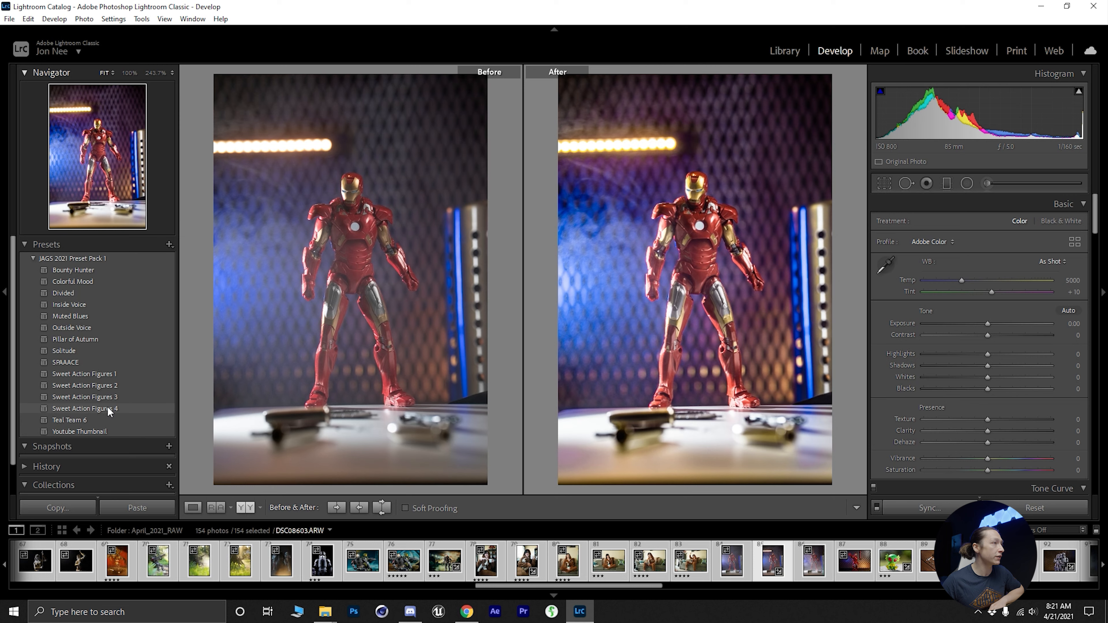
- Apply the Sweet Action Figures 4 preset to the Iron Man photo and raise its Exposure to +0.34
{"action": "left_click", "coordinate": [109, 409]}
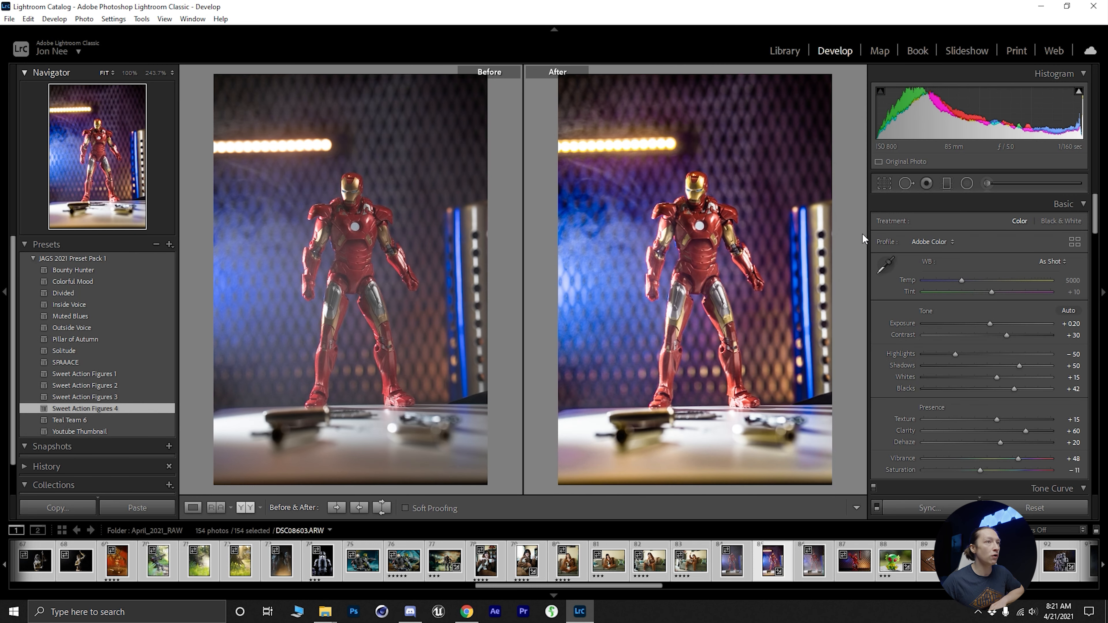
{"action": "double_click", "coordinate": [910, 326], "text": "shift"}
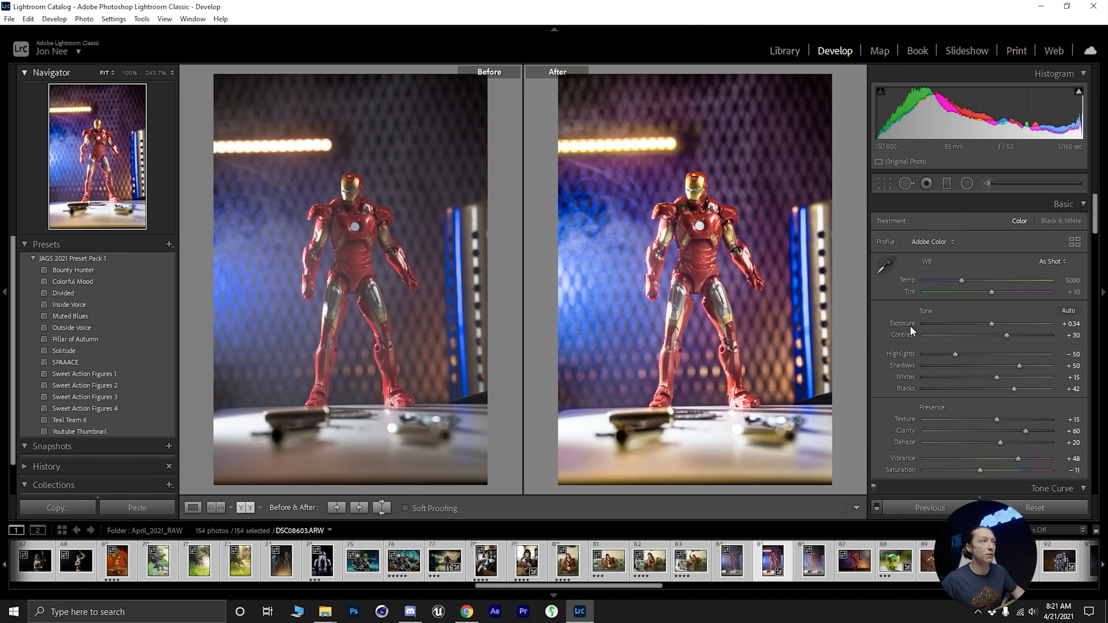
- View the unedited version of the Iron Man photo and inspect the helmet up close
{"action": "key", "text": "backslash"}
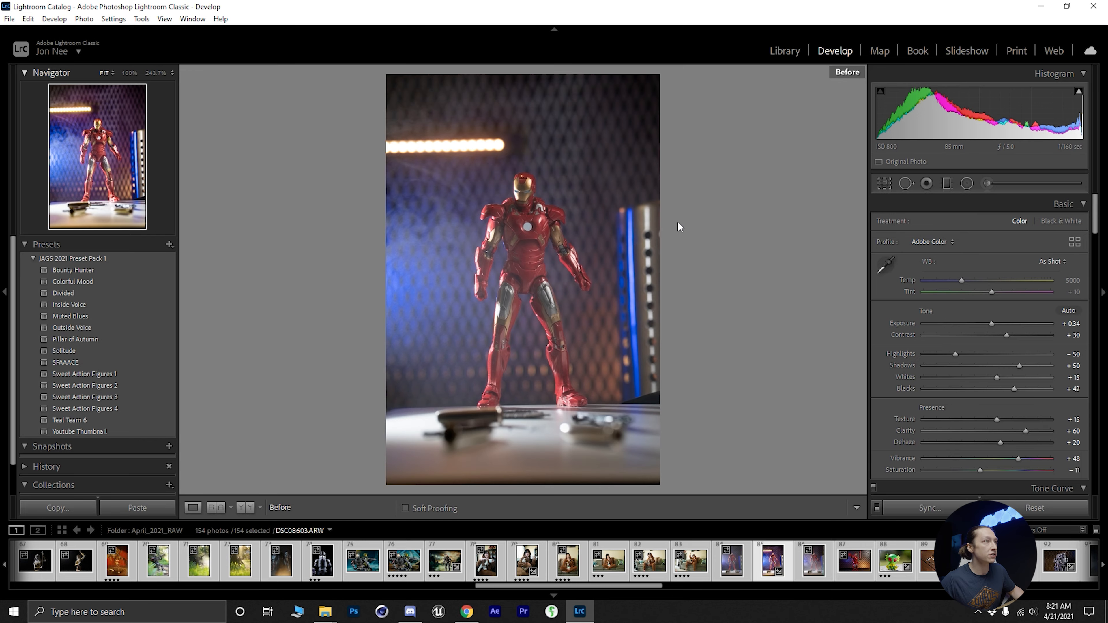
{"action": "left_click", "coordinate": [502, 192]}
{"action": "left_click_drag", "start_coordinate": [674, 255], "coordinate": [460, 236]}
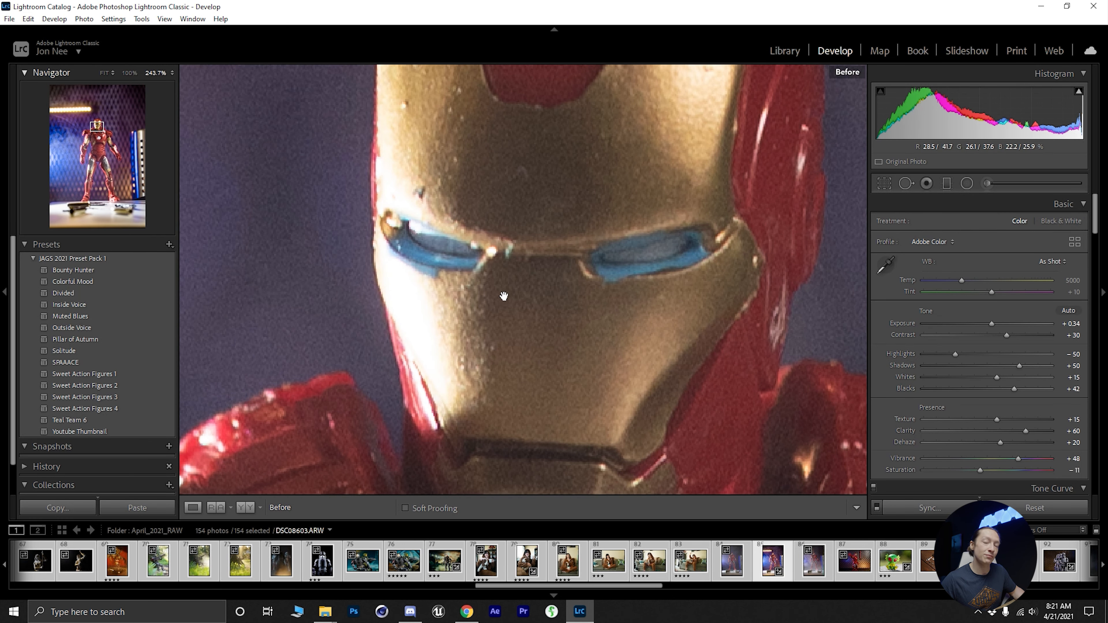
{"action": "left_click", "coordinate": [553, 291]}
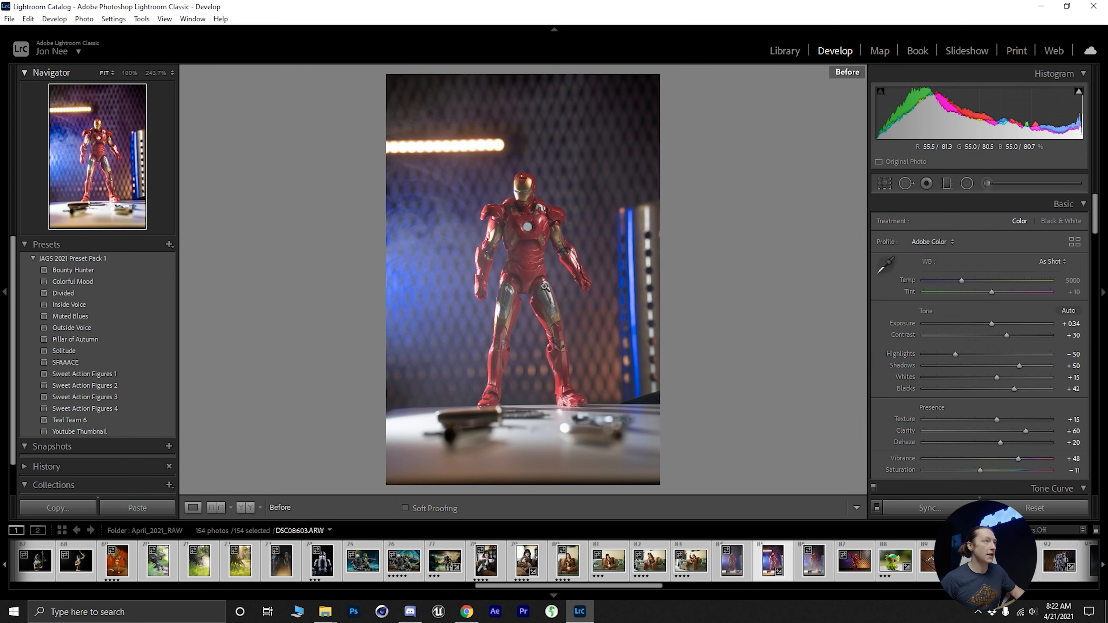
- Crop the Iron Man photo to a 1 x 1 ratio from the head to the upper legs, rotated by an angle of 1.37
{"action": "left_click", "coordinate": [885, 183]}
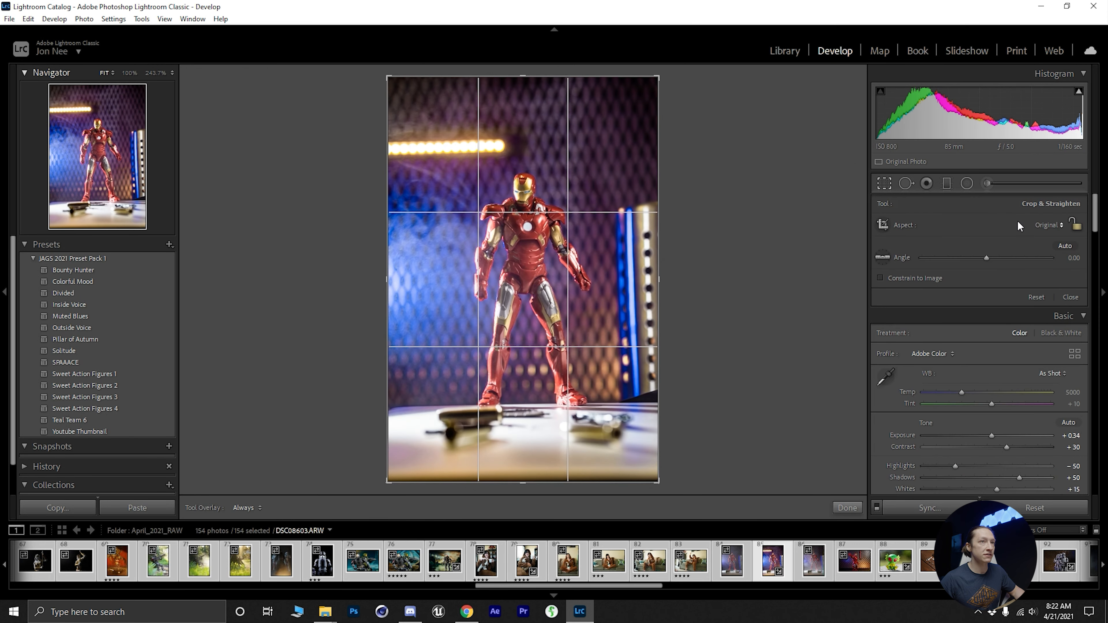
{"action": "left_click", "coordinate": [1047, 225]}
{"action": "left_click", "coordinate": [973, 282]}
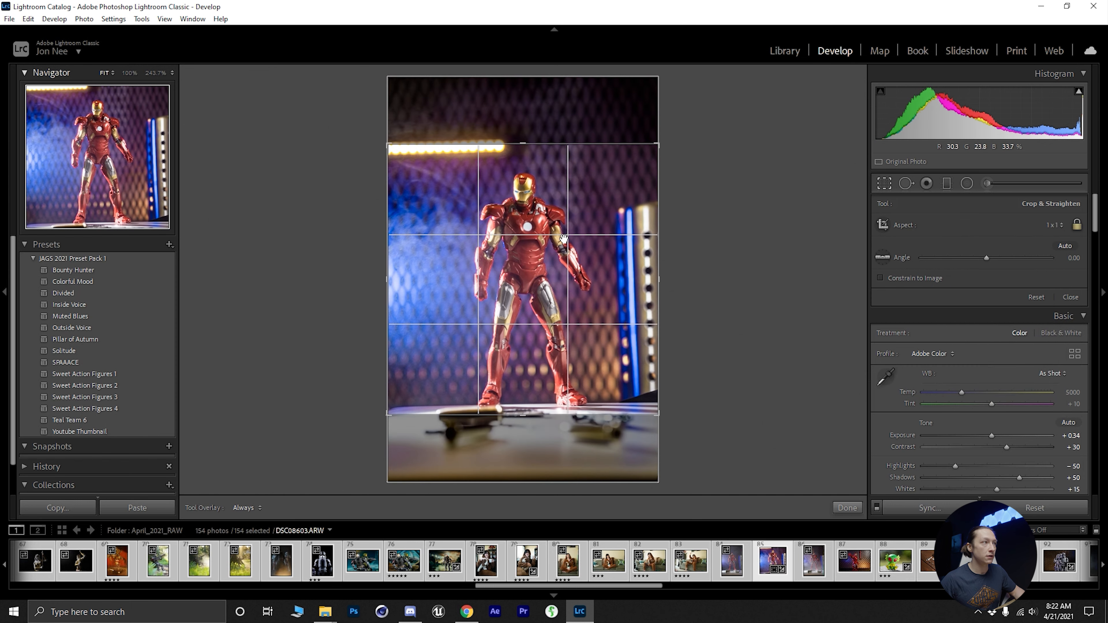
{"action": "left_click_drag", "start_coordinate": [562, 243], "coordinate": [542, 279]}
{"action": "left_click_drag", "start_coordinate": [387, 279], "coordinate": [425, 279]}
{"action": "left_click_drag", "start_coordinate": [509, 305], "coordinate": [539, 314]}
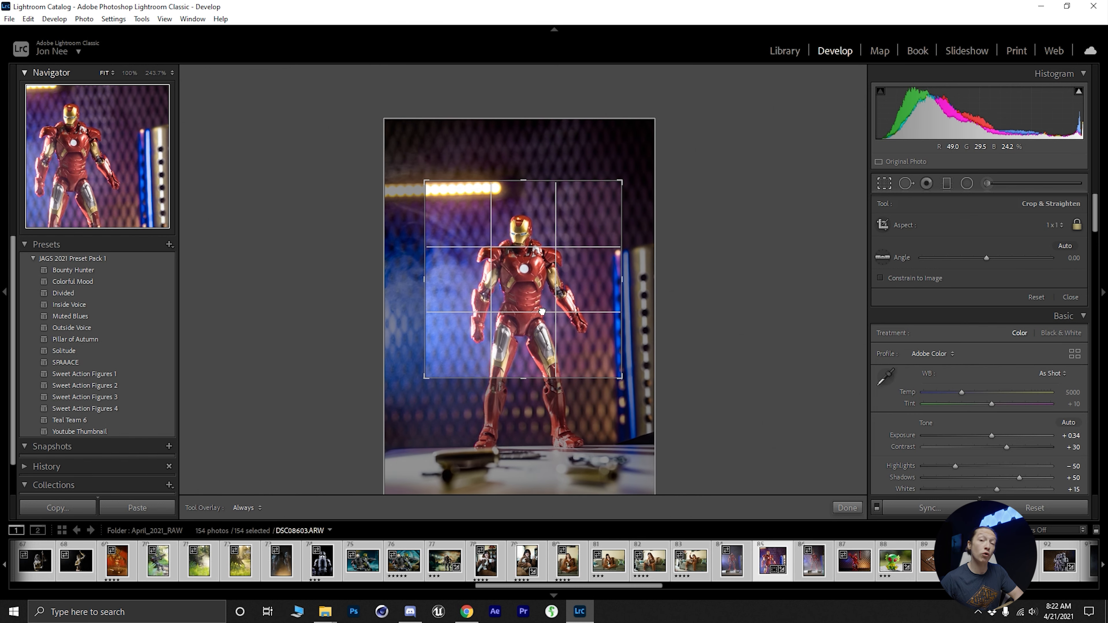
{"action": "left_click_drag", "start_coordinate": [649, 286], "coordinate": [648, 290]}
{"action": "key", "text": "backslash"}
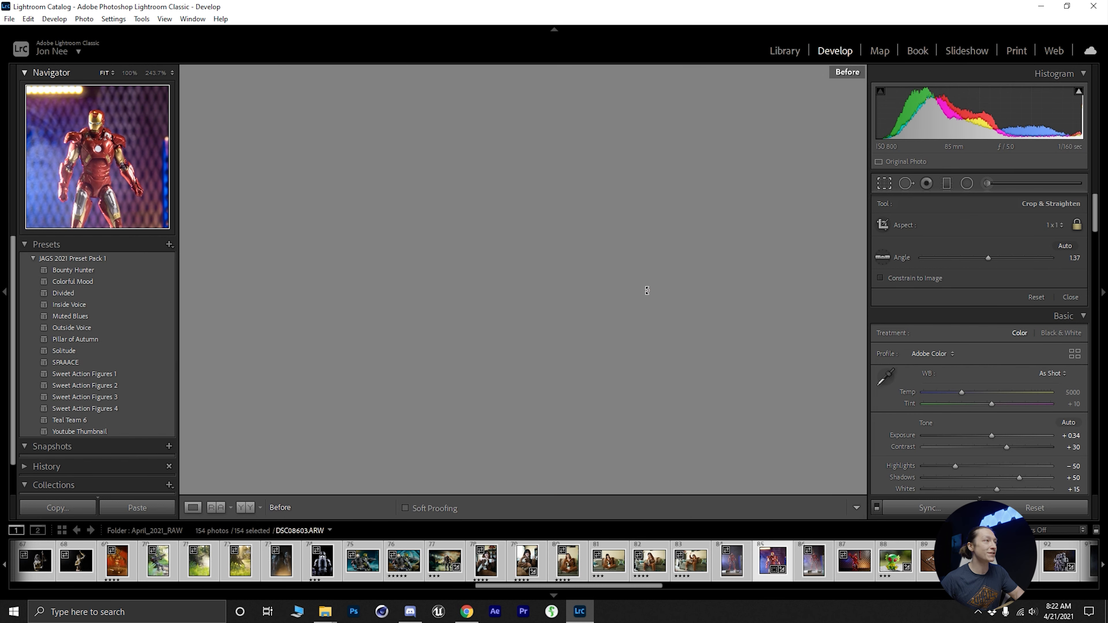
- Set the Iron Man photo's post-crop vignetting Amount to -25 and check the helmet up close
{"action": "scroll", "coordinate": [996, 370], "scroll_direction": "down", "scroll_amount": 2}
{"action": "scroll", "coordinate": [996, 371], "scroll_direction": "down", "scroll_amount": 10}
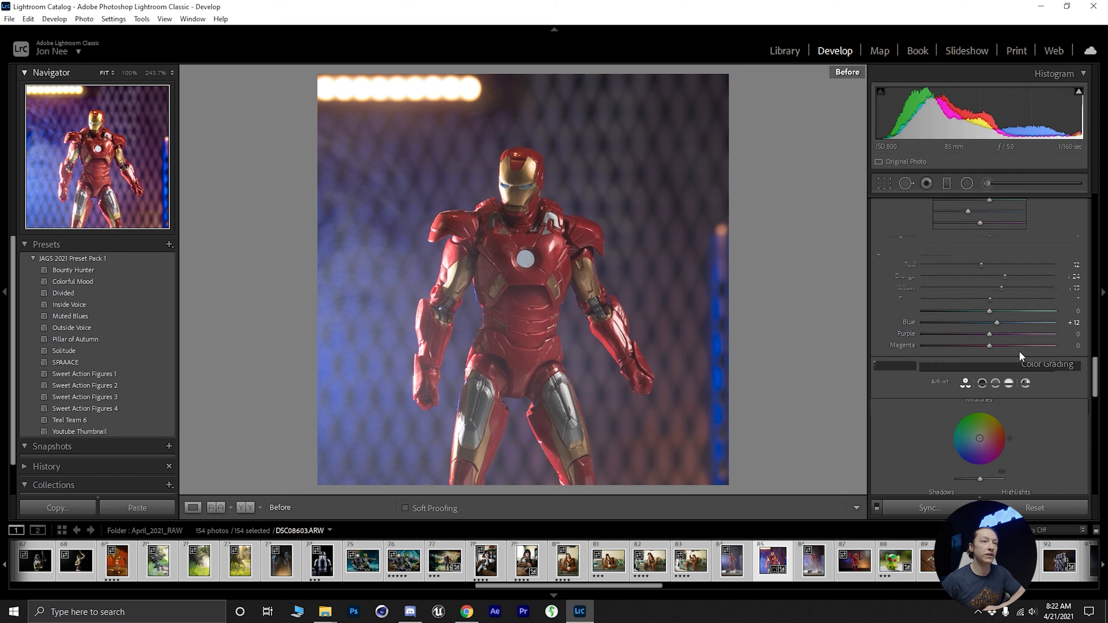
{"action": "scroll", "coordinate": [1002, 362], "scroll_direction": "up", "scroll_amount": 2}
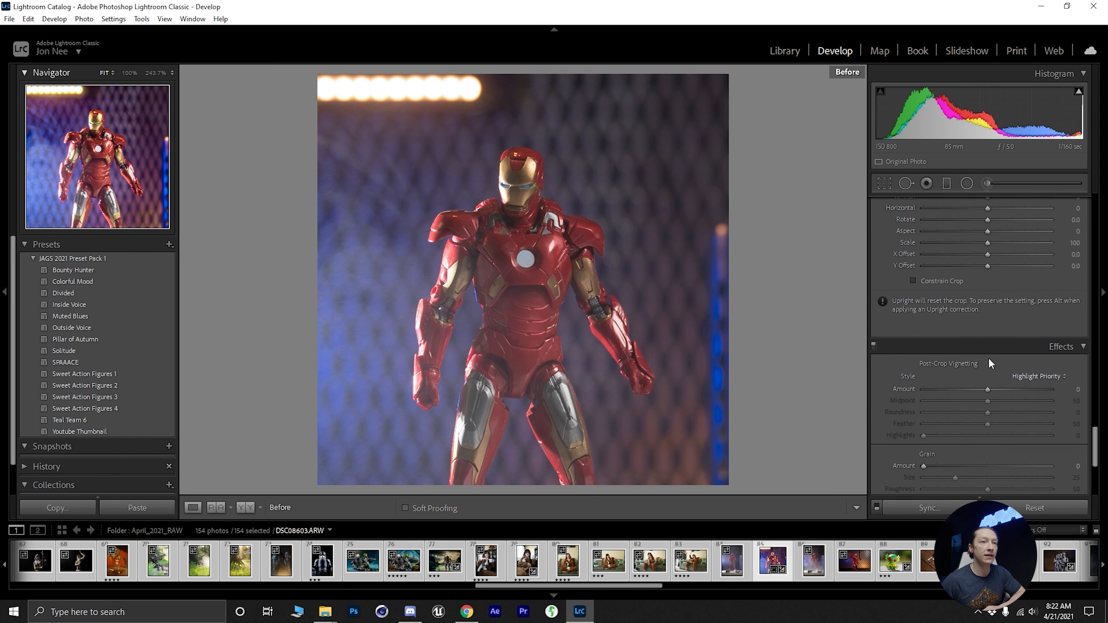
{"action": "left_click_drag", "start_coordinate": [987, 389], "coordinate": [984, 389]}
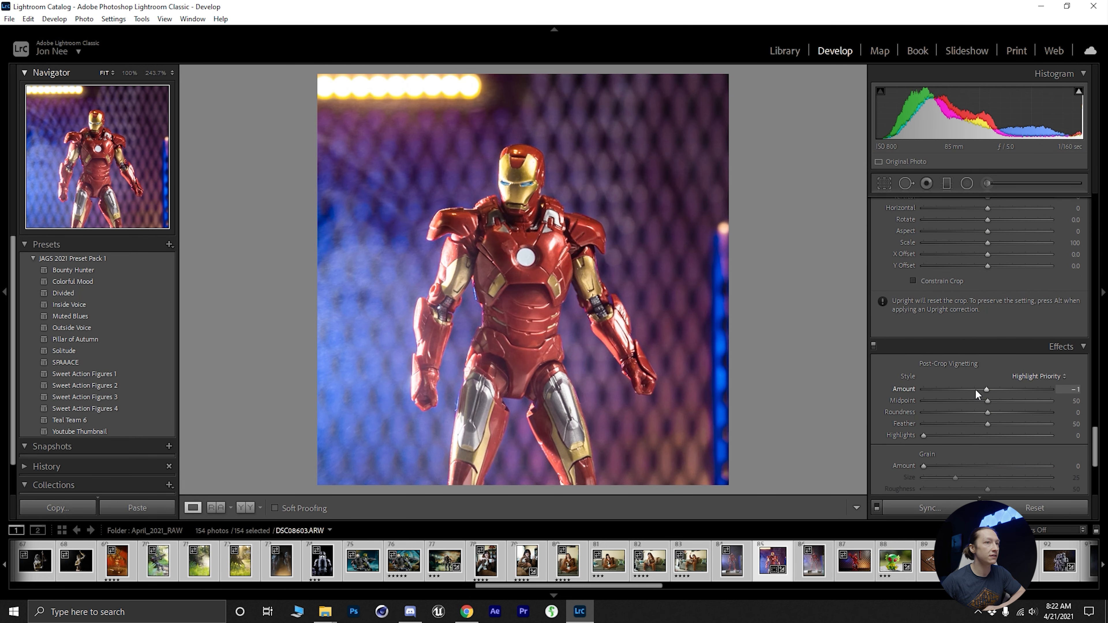
{"action": "left_click_drag", "start_coordinate": [986, 389], "coordinate": [970, 389]}
{"action": "left_click", "coordinate": [521, 180]}
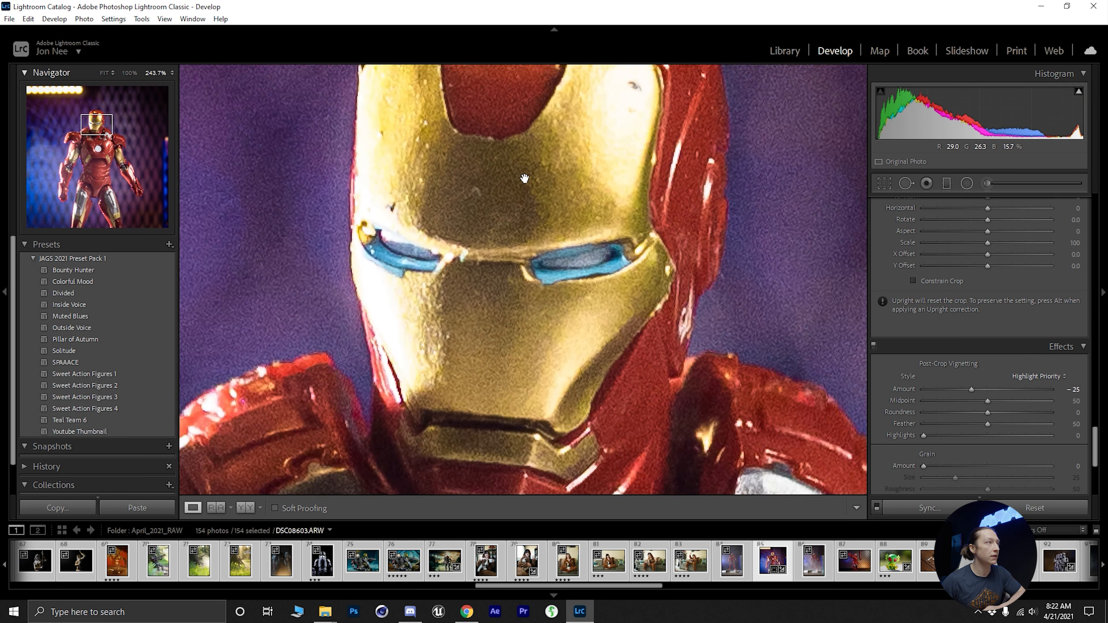
{"action": "left_click", "coordinate": [522, 202]}
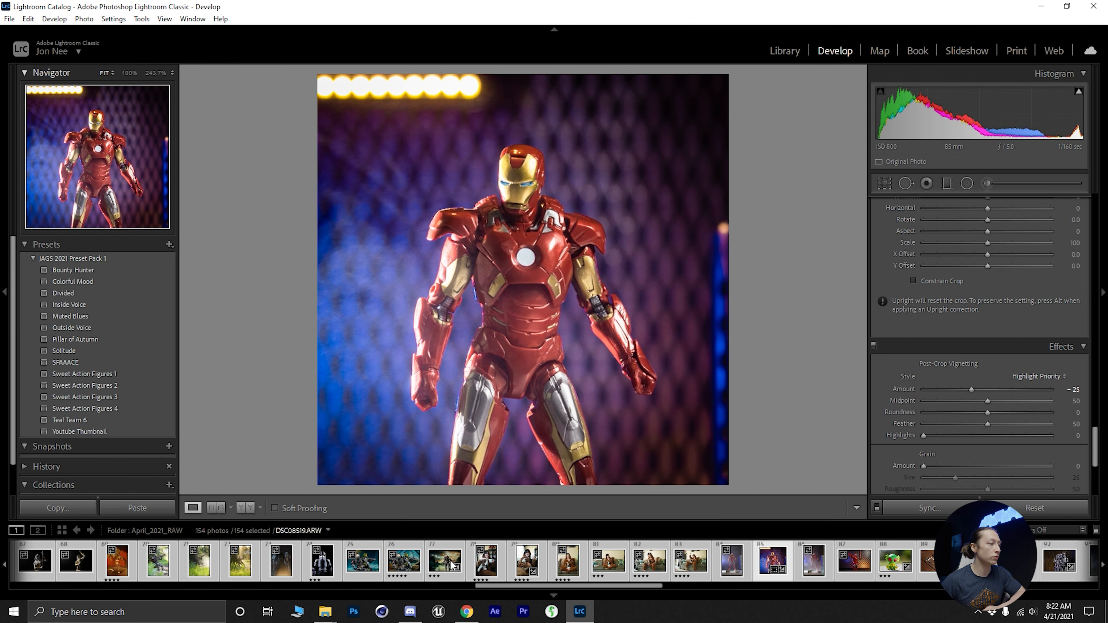
- Open DSC07899.ARW, the Kylo Ren and stormtroopers photo, and apply the Sweet Action Figures 3 preset to it
{"action": "left_click", "coordinate": [285, 567]}
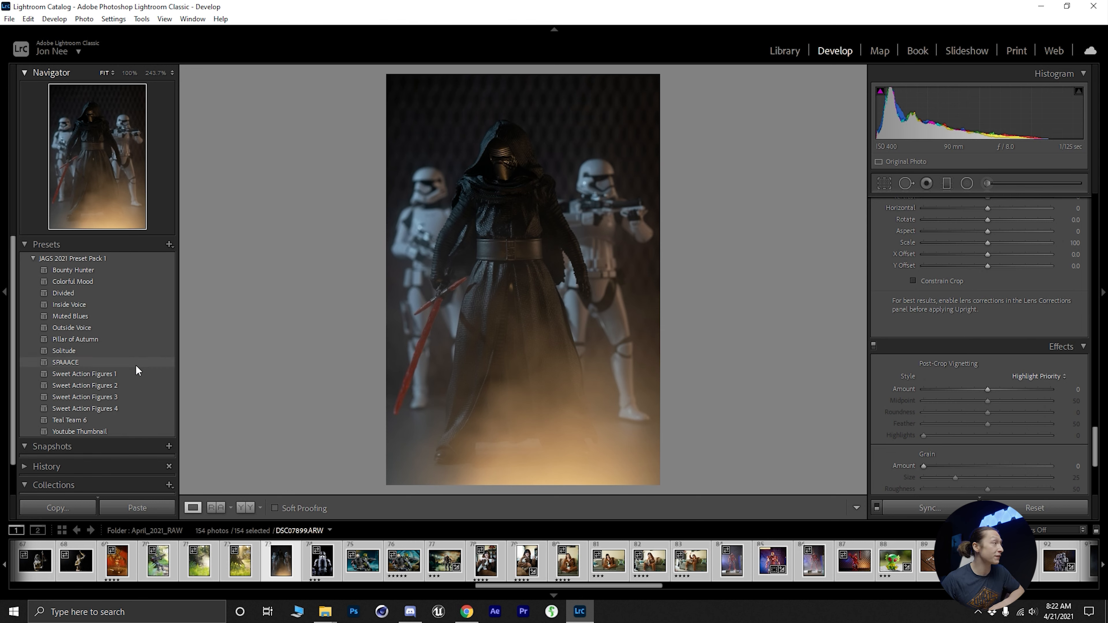
{"action": "left_click", "coordinate": [99, 397]}
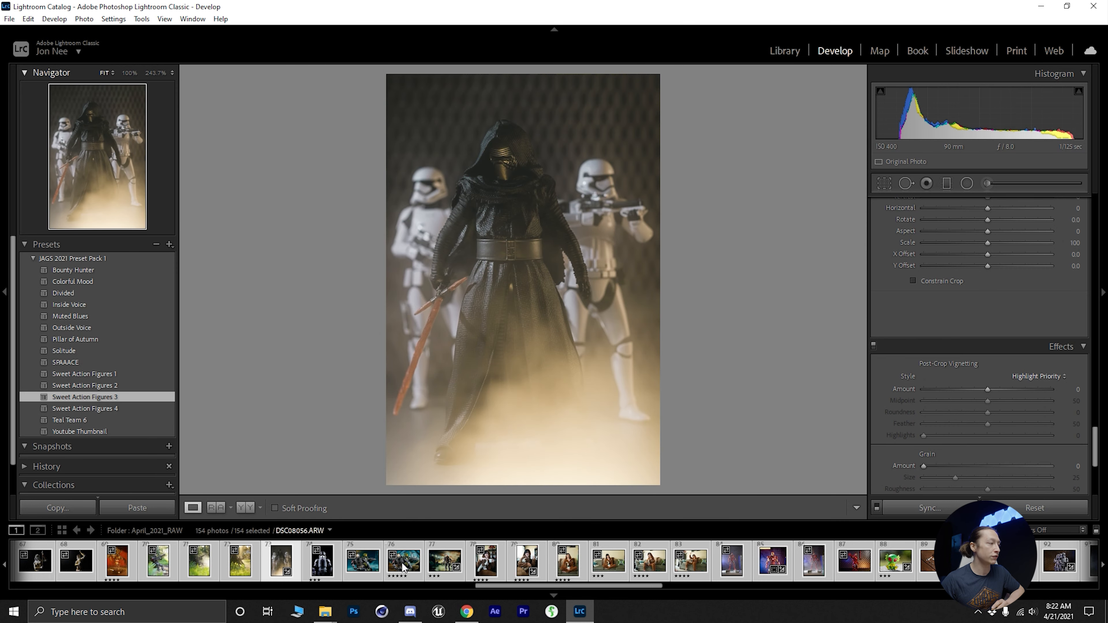
{"action": "left_click", "coordinate": [648, 563]}
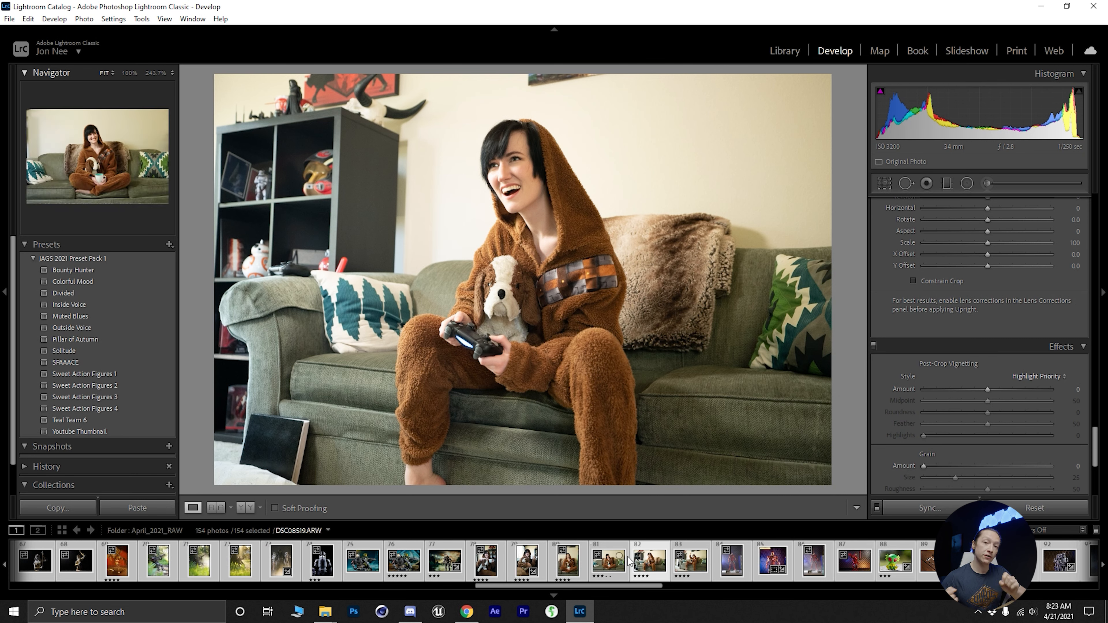
{"action": "left_click", "coordinate": [280, 562]}
- Raise the Kylo Ren photo's Exposure to +0.30 and lower its Dehaze to -43
{"action": "scroll", "coordinate": [975, 307], "scroll_direction": "up", "scroll_amount": 10}
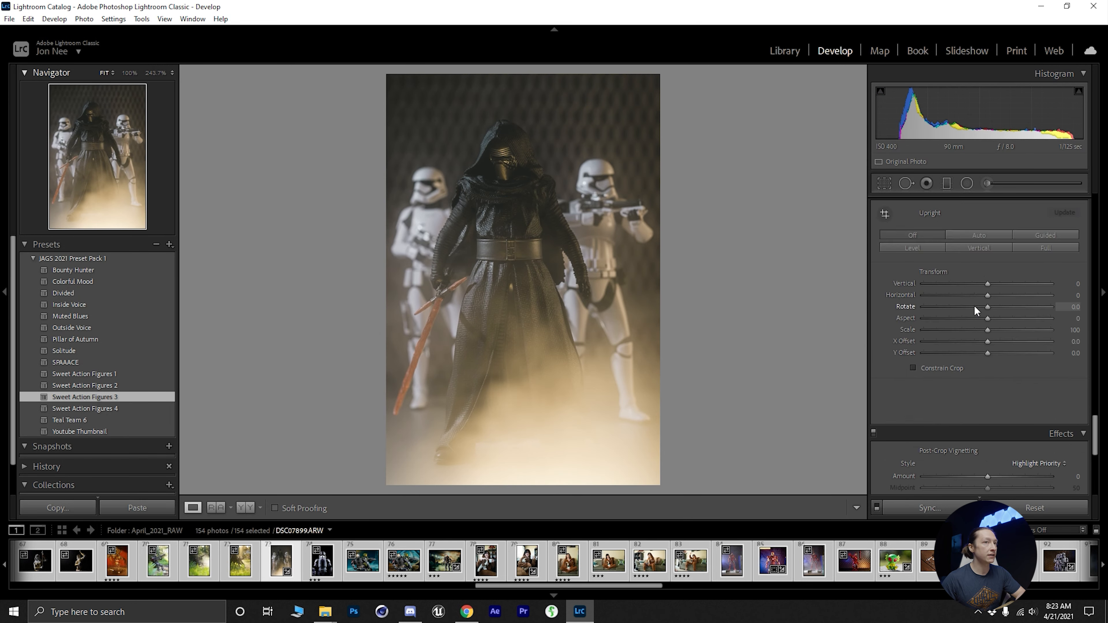
{"action": "left_click_drag", "start_coordinate": [988, 324], "coordinate": [993, 324]}
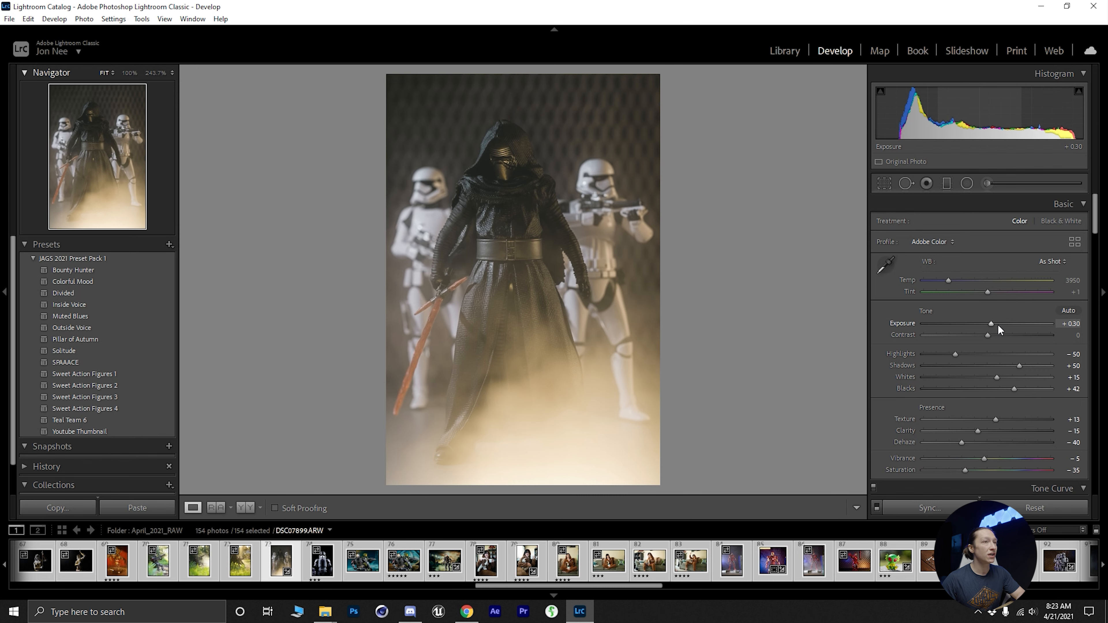
{"action": "left_click_drag", "start_coordinate": [962, 442], "coordinate": [961, 442]}
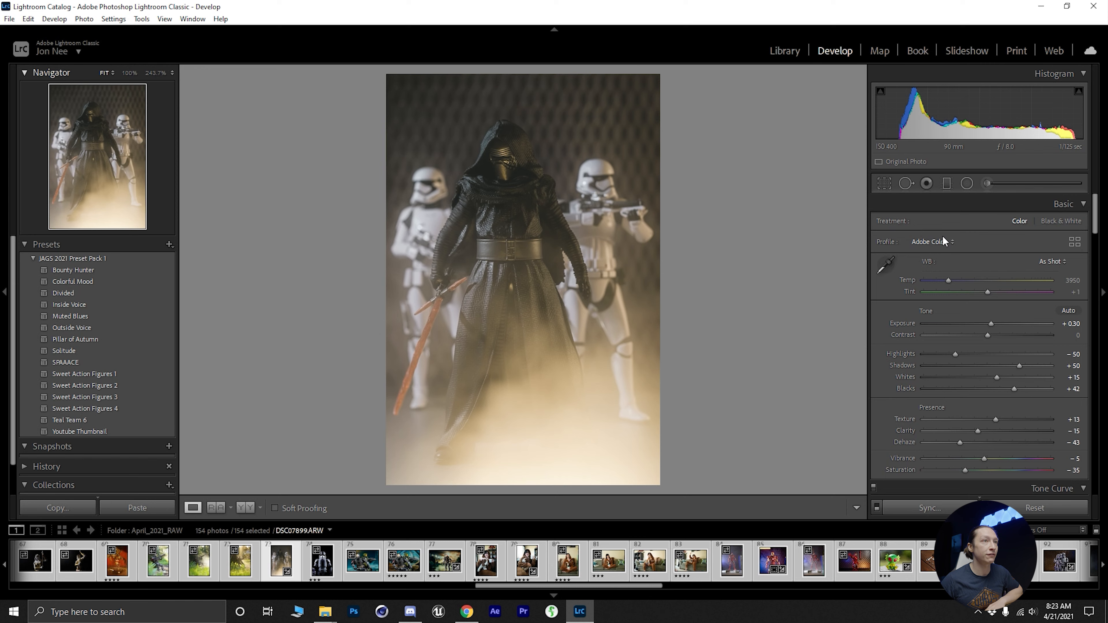
- Set the Kylo Ren photo's post-crop vignetting Amount to -18
{"action": "scroll", "coordinate": [928, 311], "scroll_direction": "down", "scroll_amount": 15}
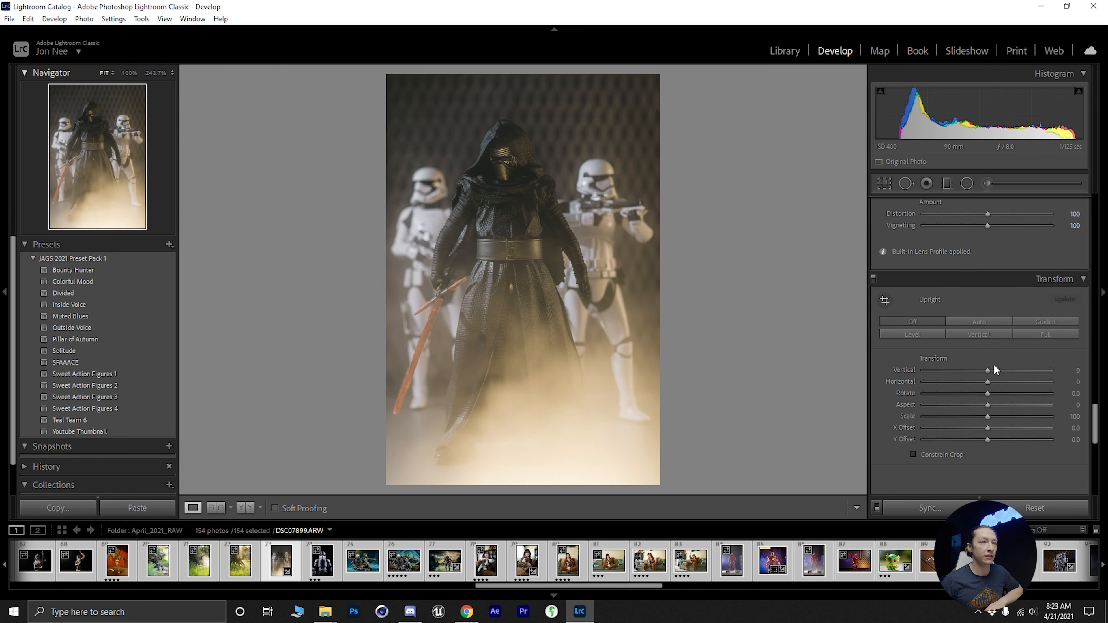
{"action": "scroll", "coordinate": [988, 371], "scroll_direction": "down", "scroll_amount": 4}
{"action": "left_click_drag", "start_coordinate": [986, 304], "coordinate": [972, 303]}
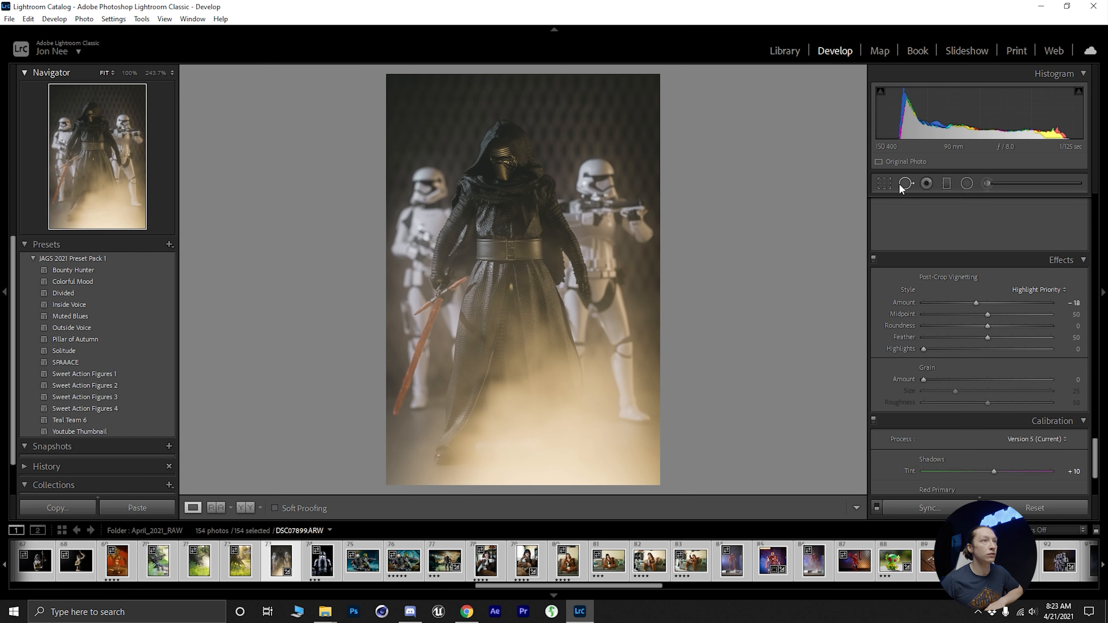
- Crop the Kylo Ren photo to a 4 x 5 / 8 x 10 ratio, trimming mostly the foggy area at the figures' feet
{"action": "left_click", "coordinate": [885, 183]}
{"action": "left_click", "coordinate": [1049, 225]}
{"action": "left_click", "coordinate": [952, 293]}
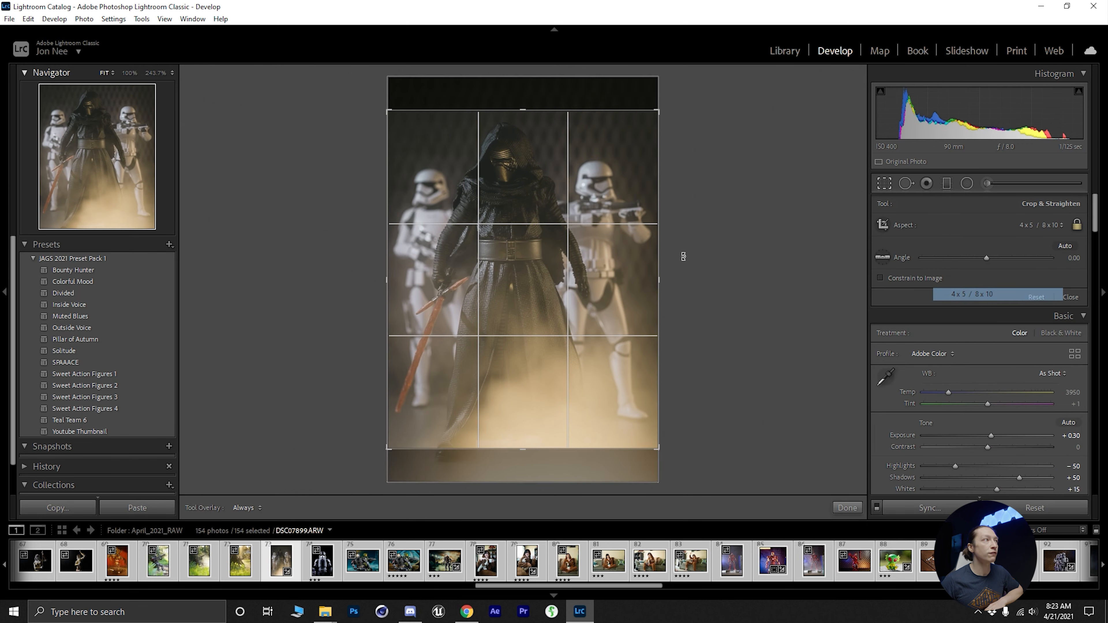
{"action": "left_click_drag", "start_coordinate": [439, 254], "coordinate": [439, 277]}
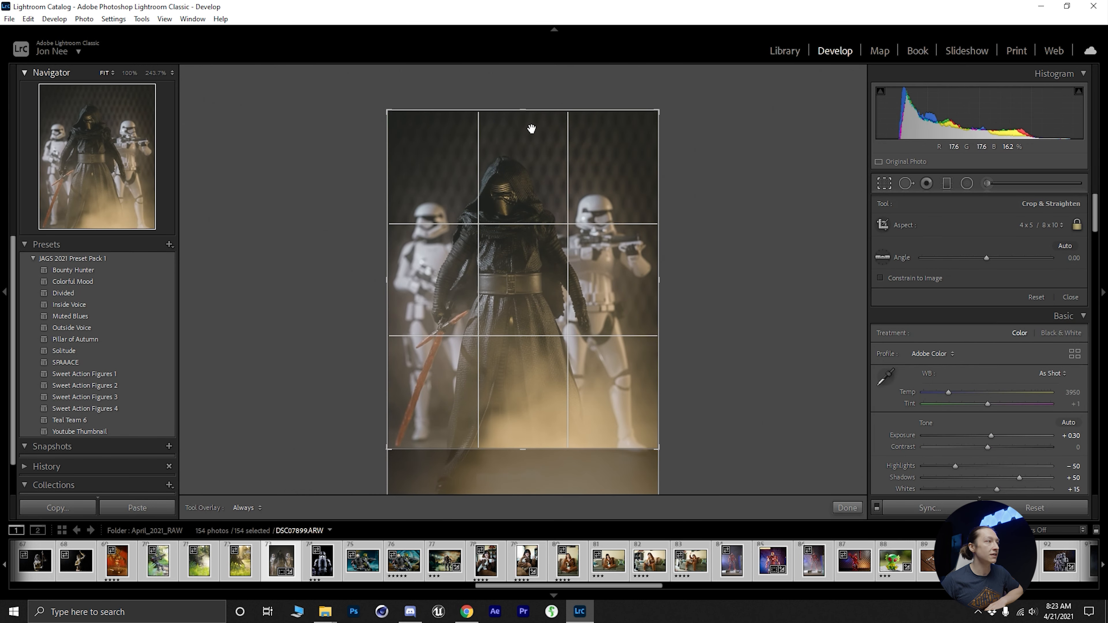
{"action": "left_click_drag", "start_coordinate": [507, 212], "coordinate": [502, 209]}
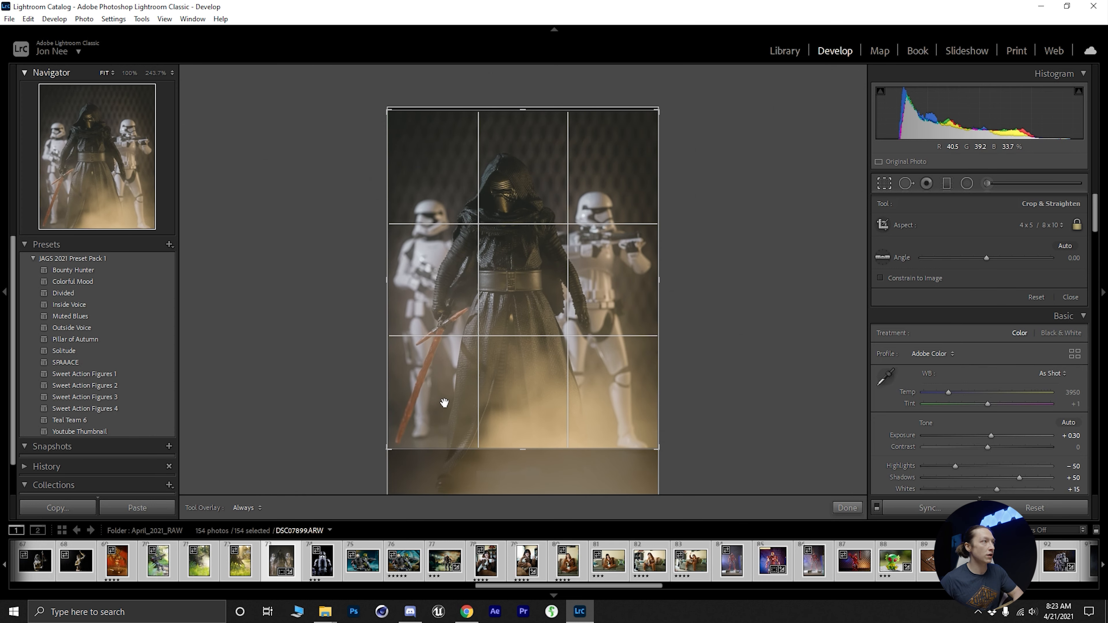
{"action": "key", "text": "Return"}
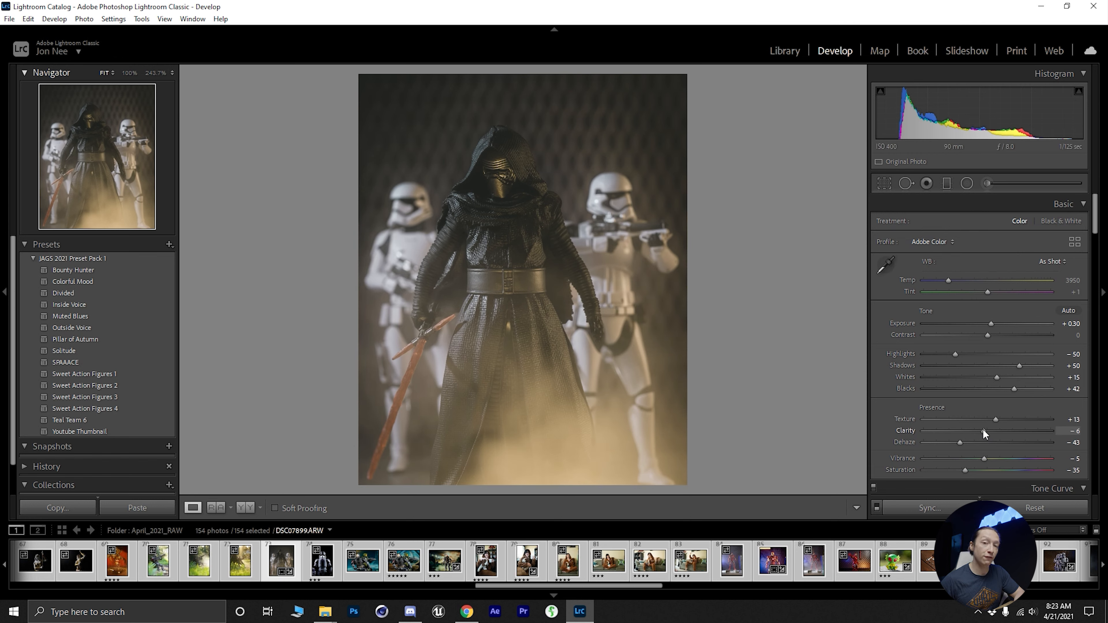
- Raise the Kylo Ren photo's Clarity to +33
{"action": "left_click_drag", "start_coordinate": [983, 430], "coordinate": [1003, 433]}
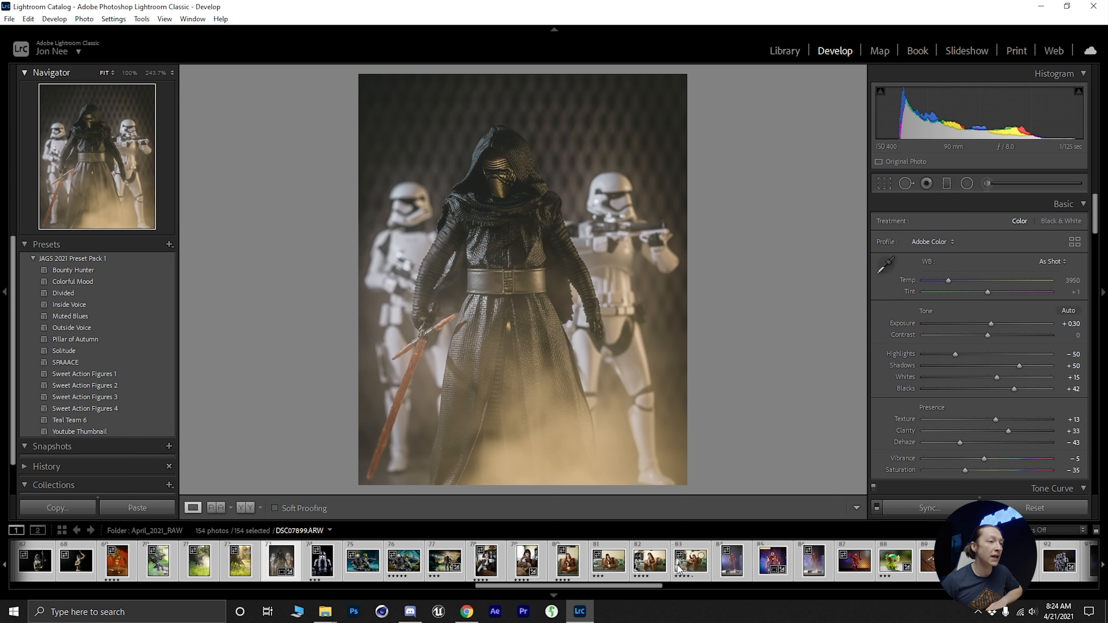
- Apply the Bounty Hunter preset to DSC02049.ARW, the full-length shot of two armored figures, and inspect the silver helmet up close
{"action": "scroll", "coordinate": [670, 567], "scroll_direction": "down", "scroll_amount": 5}
{"action": "scroll", "coordinate": [670, 567], "scroll_direction": "down", "scroll_amount": 5}
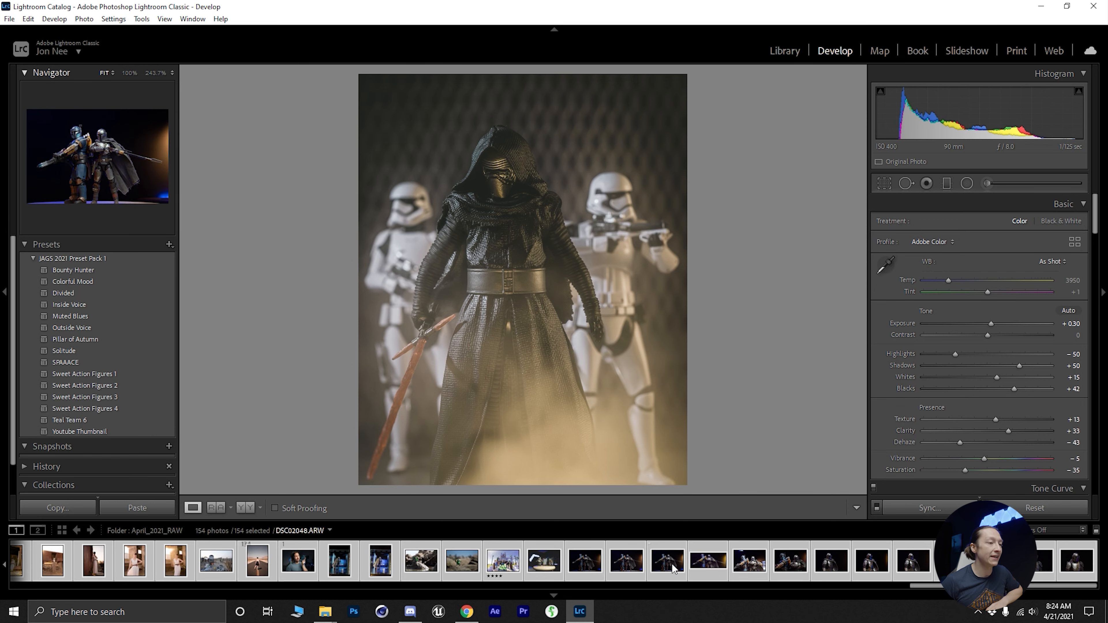
{"action": "left_click", "coordinate": [702, 567]}
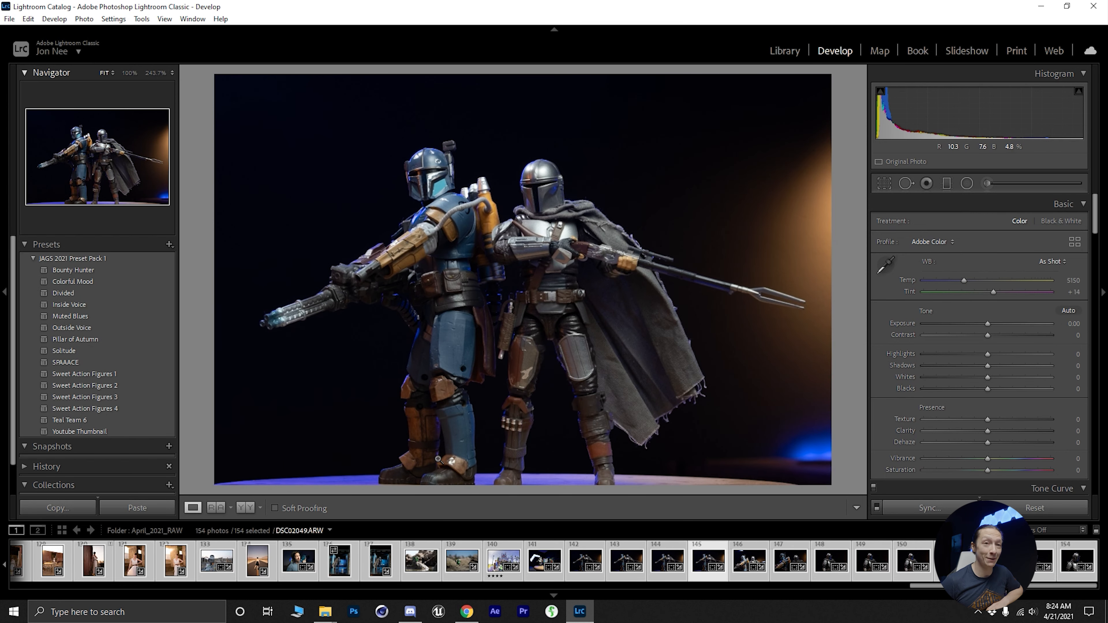
{"action": "left_click", "coordinate": [76, 270]}
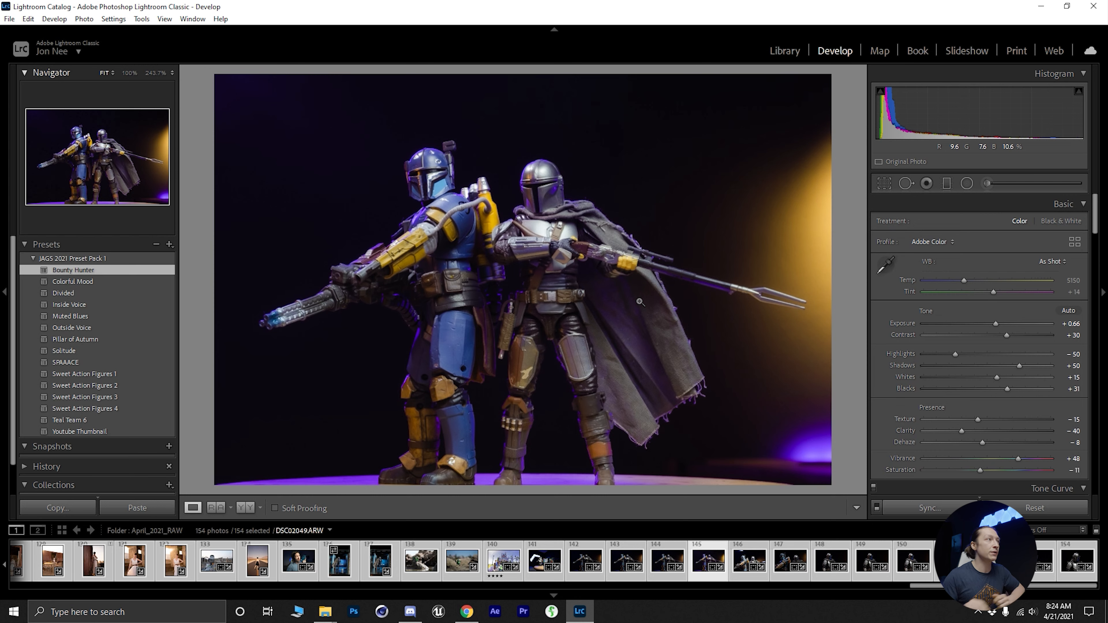
{"action": "left_click", "coordinate": [557, 174]}
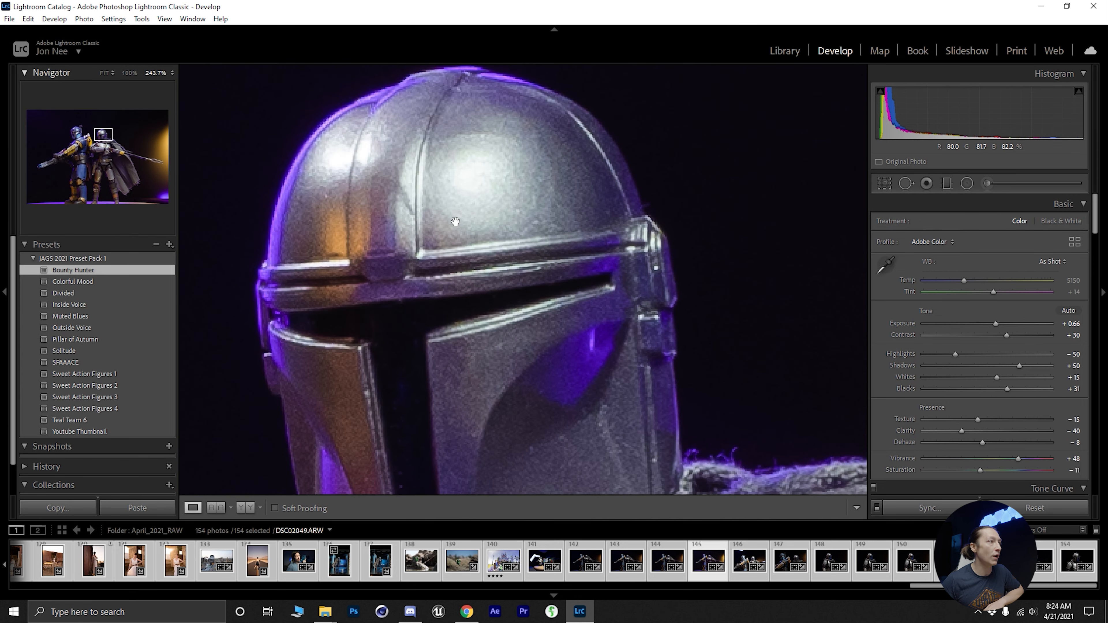
{"action": "left_click_drag", "start_coordinate": [456, 221], "coordinate": [538, 181]}
- Apply the Bounty Hunter preset to DSC02051.ARW, the waist-up shot of the two armored figures, and lower its Clarity to -45
{"action": "left_click", "coordinate": [792, 562]}
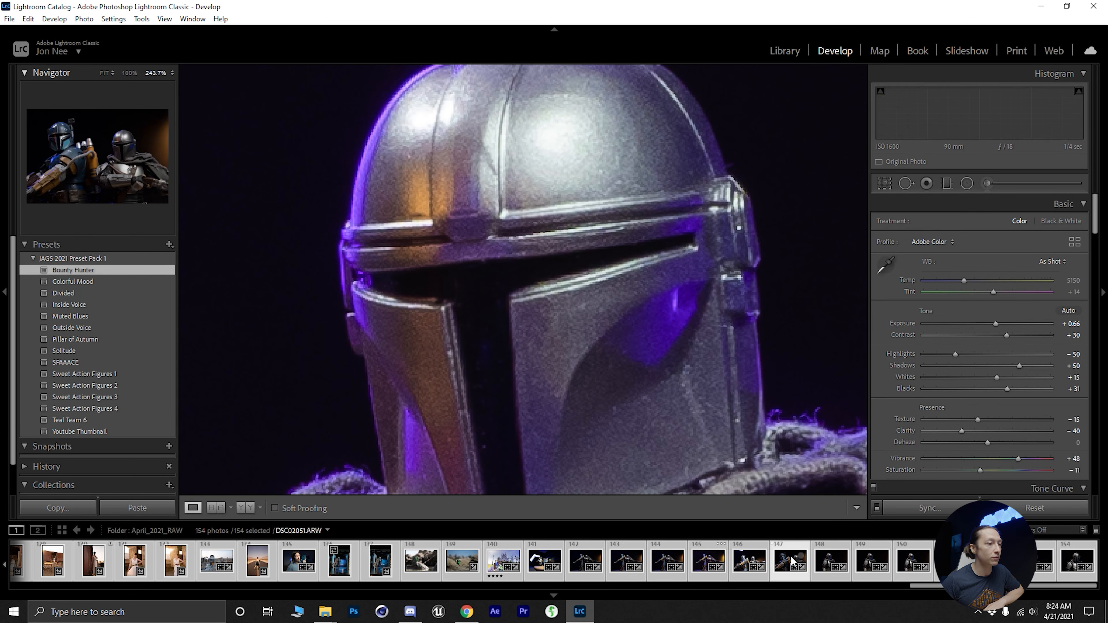
{"action": "left_click", "coordinate": [415, 247]}
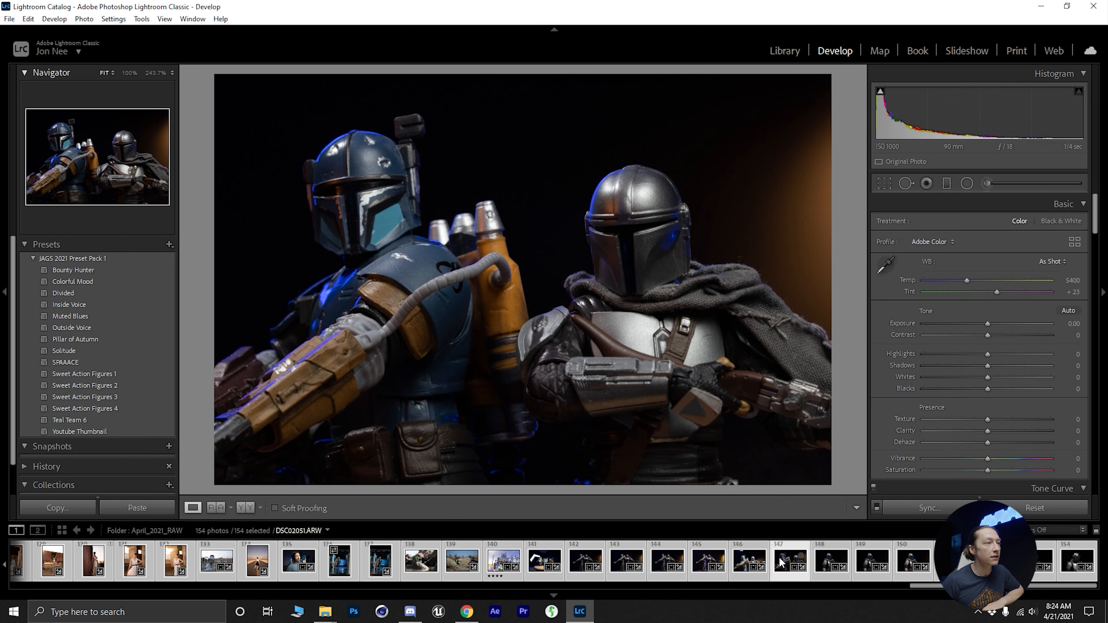
{"action": "left_click", "coordinate": [366, 154]}
{"action": "left_click", "coordinate": [367, 154]}
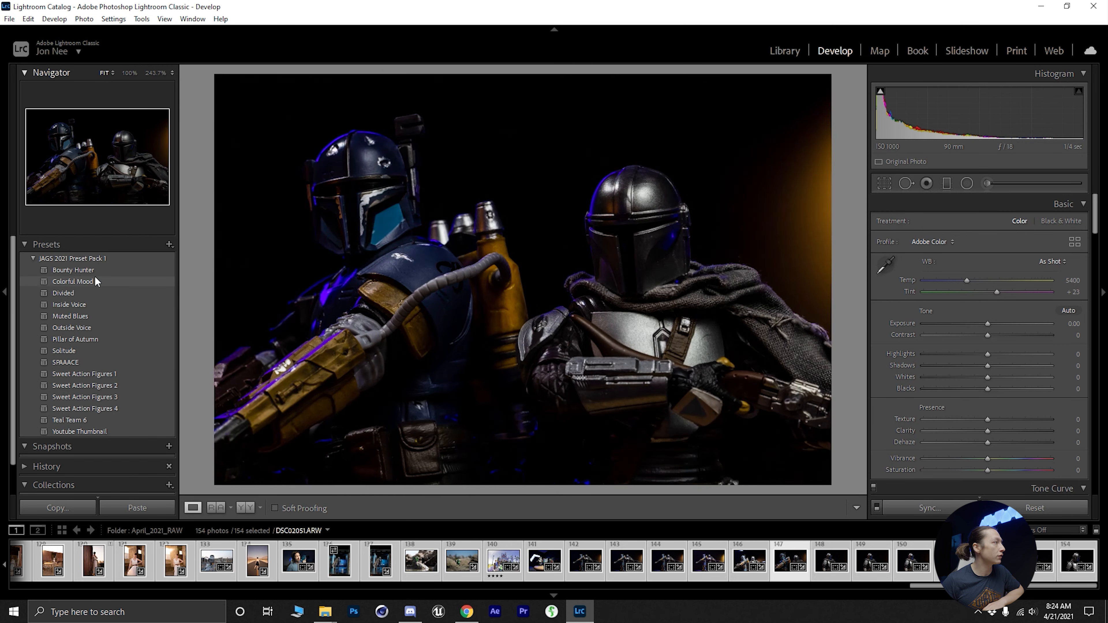
{"action": "left_click", "coordinate": [91, 271]}
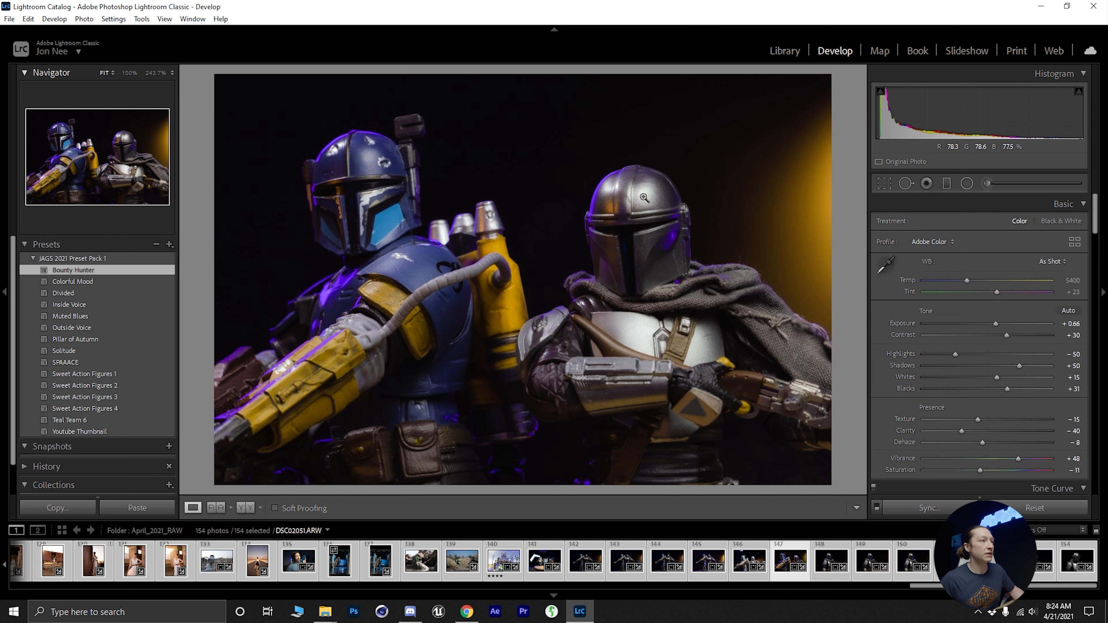
{"action": "mouse_move", "coordinate": [961, 430]}
{"action": "left_mouse_down"}
{"action": "mouse_move", "coordinate": [1001, 428]}
{"action": "mouse_move", "coordinate": [982, 428]}
{"action": "mouse_move", "coordinate": [972, 412]}
{"action": "mouse_move", "coordinate": [945, 421]}
{"action": "mouse_move", "coordinate": [997, 433]}
{"action": "mouse_move", "coordinate": [944, 420]}
{"action": "mouse_move", "coordinate": [959, 424]}
{"action": "left_mouse_up"}
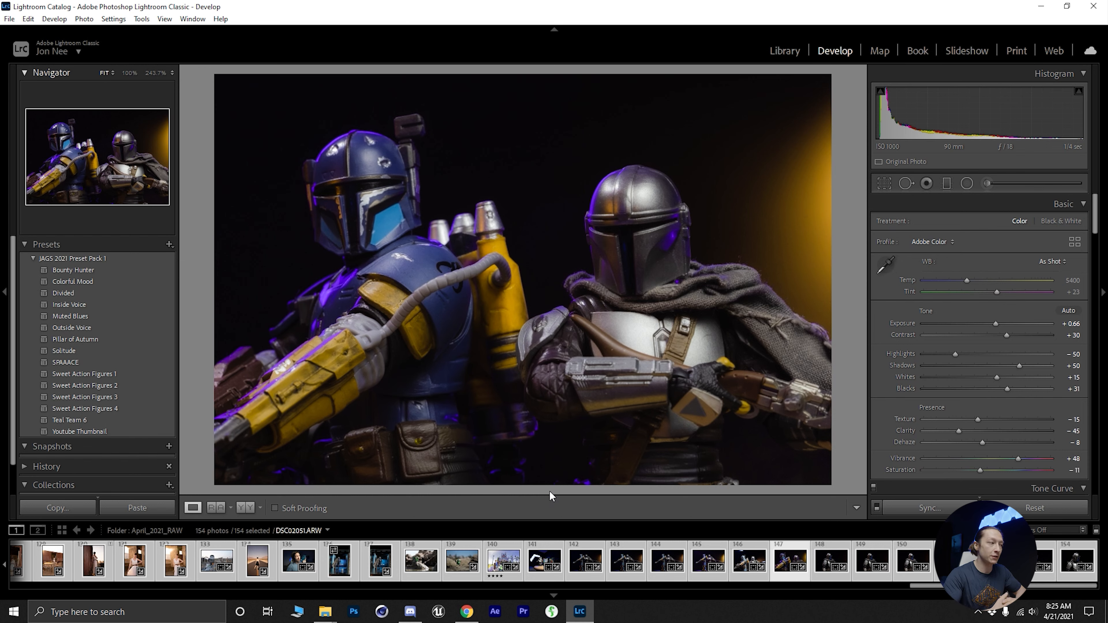
- Apply the Teal Team 6 preset to DSC03851.ARW, the woman on the desert road, and auto-adjust only its Exposure to +0.07
{"action": "left_click", "coordinate": [257, 560]}
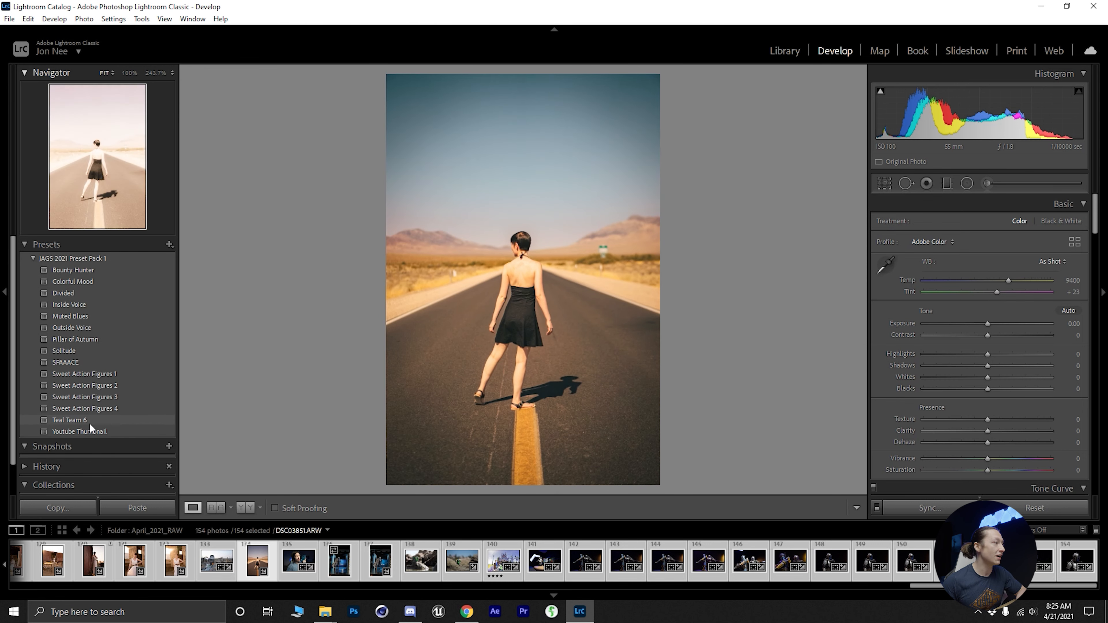
{"action": "left_click", "coordinate": [90, 423]}
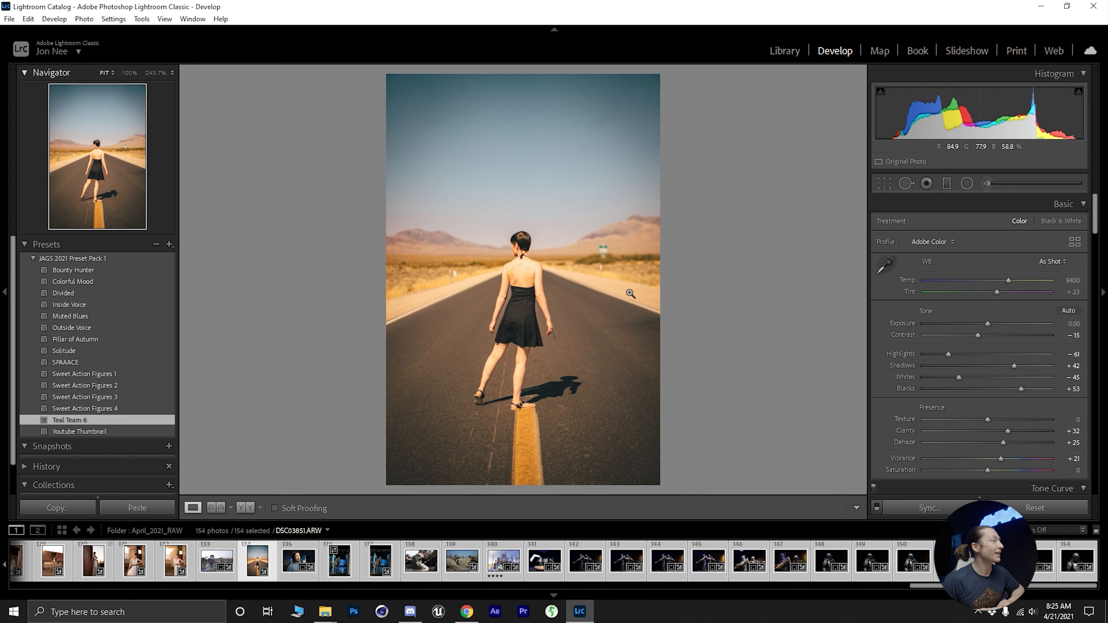
{"action": "double_click", "coordinate": [899, 323], "text": "shift"}
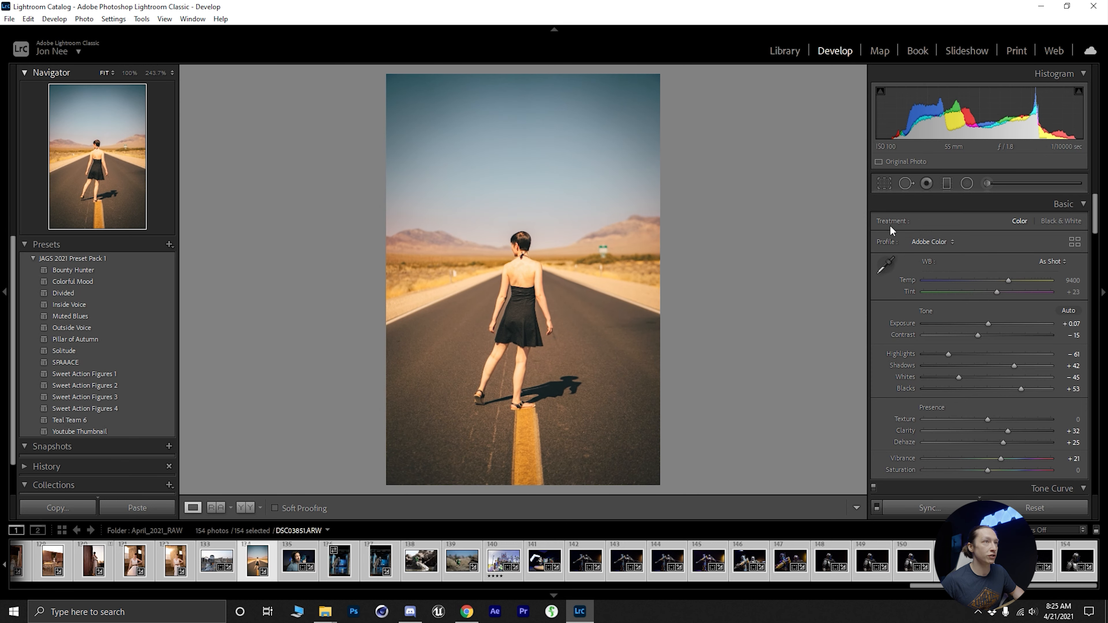
- Crop the desert road photo to a 1 x 1 square centered on the woman
{"action": "left_click", "coordinate": [884, 184]}
{"action": "left_click", "coordinate": [1049, 225]}
{"action": "left_click", "coordinate": [971, 280]}
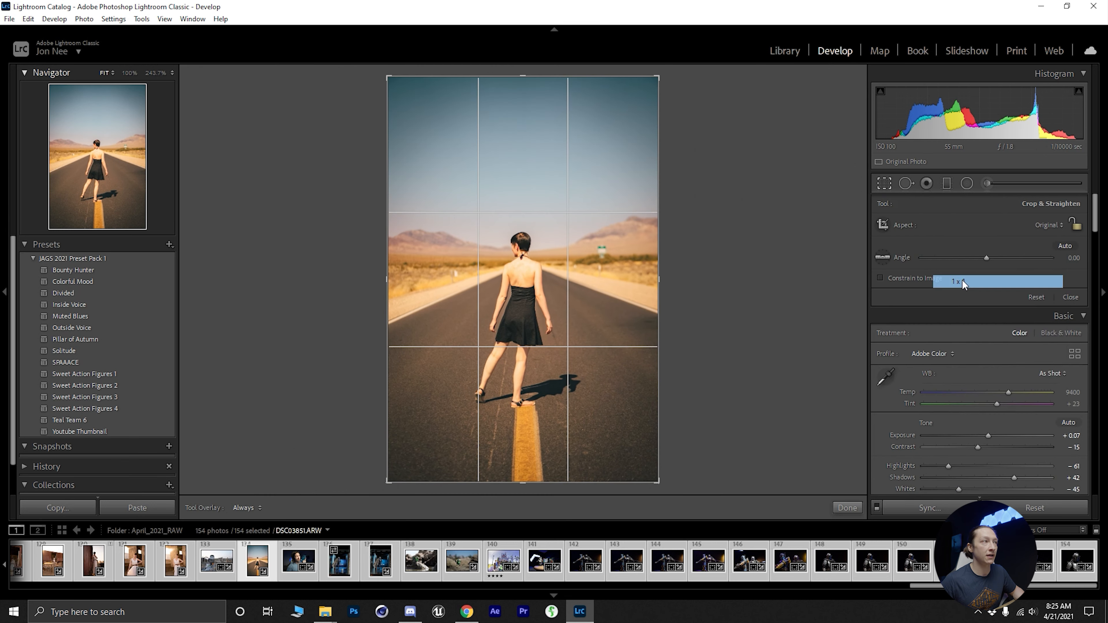
{"action": "key", "text": "Return"}
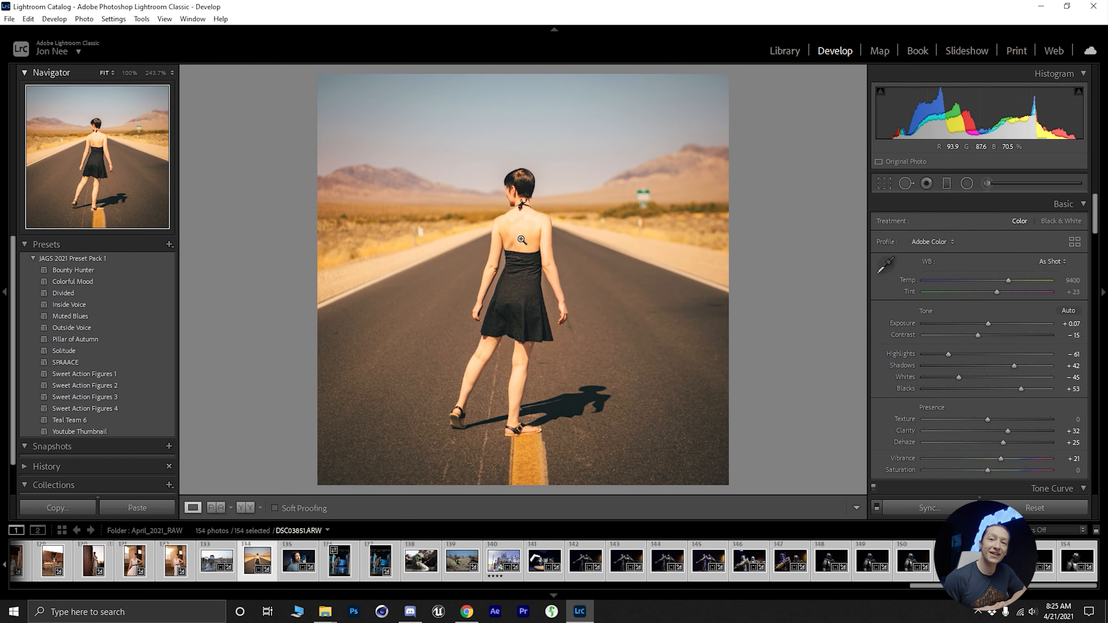